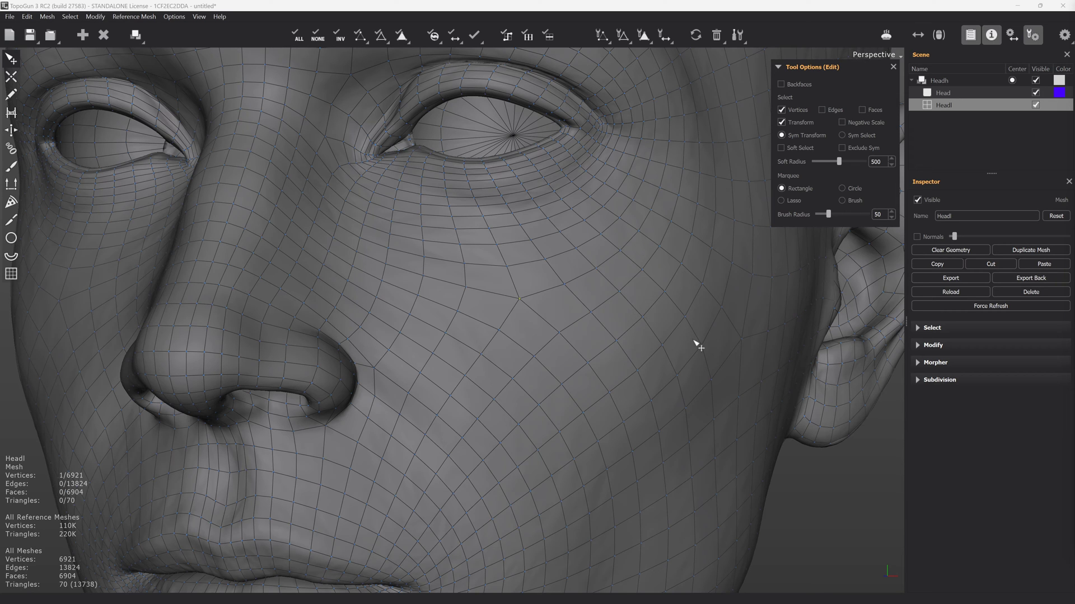
Step: Examine the edge flow around the pole vertex on the cheek below the eye from several angles
alt+right_drag(655, 364, 641, 296)
alt+right_drag(716, 376, 755, 354)
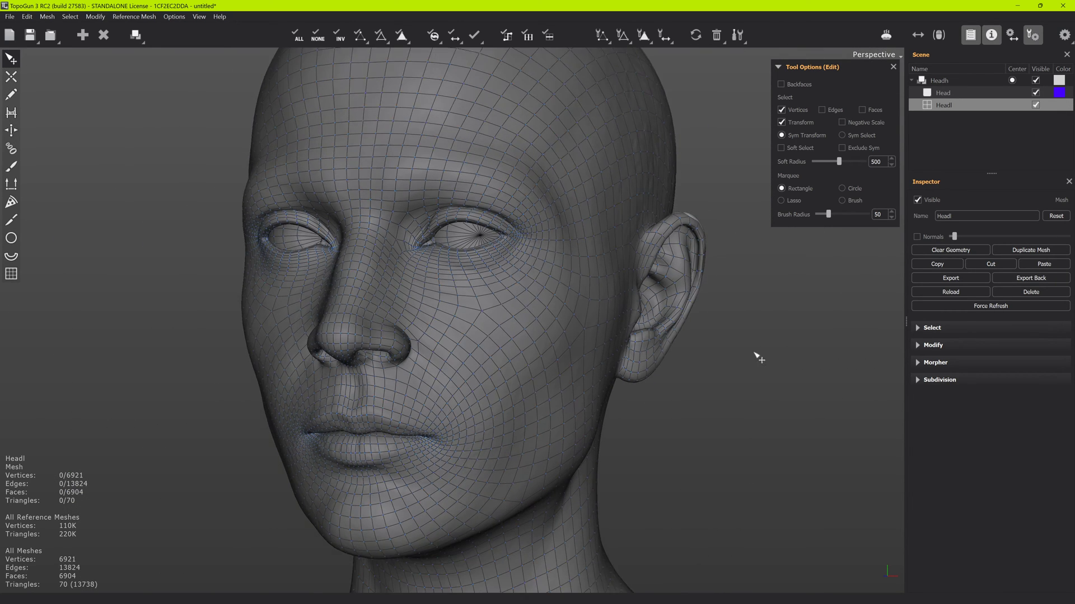
alt+drag(485, 307, 508, 301)
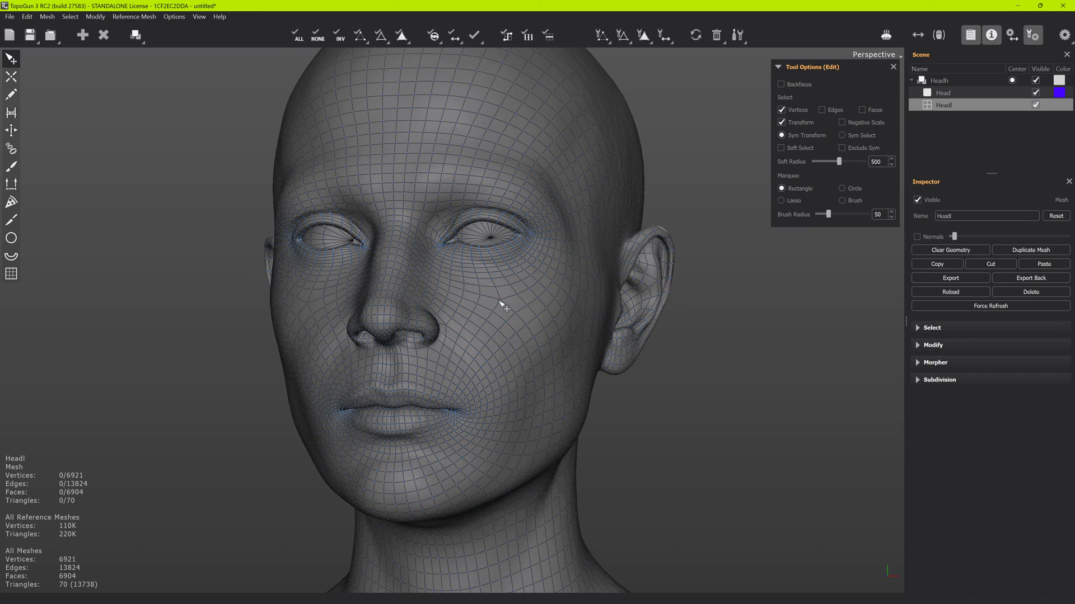
scroll(501, 303, up, 5)
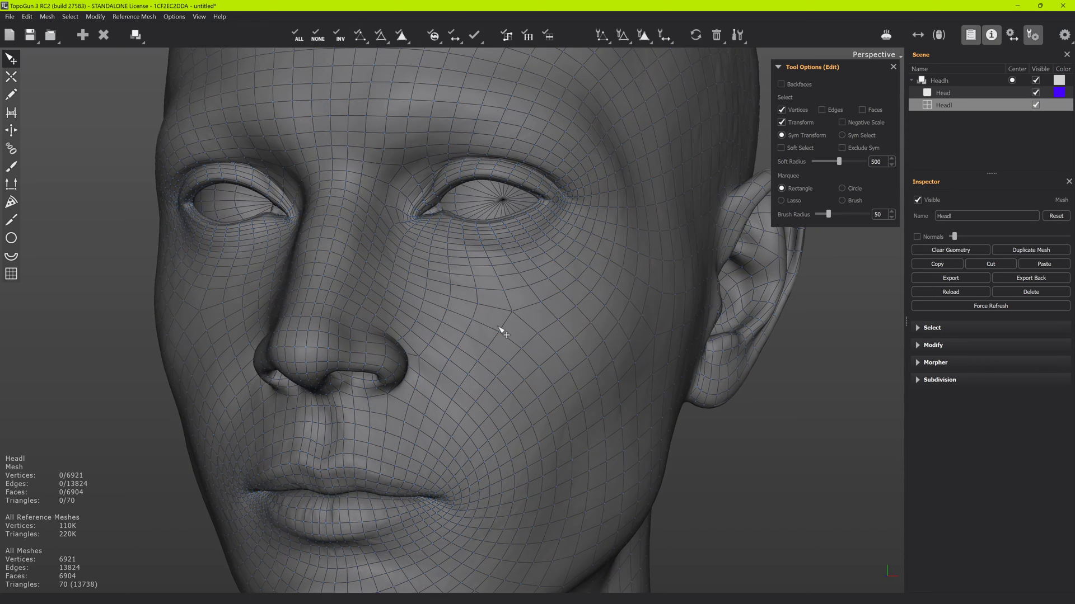
scroll(526, 338, up, 3)
scroll(506, 319, down, 8)
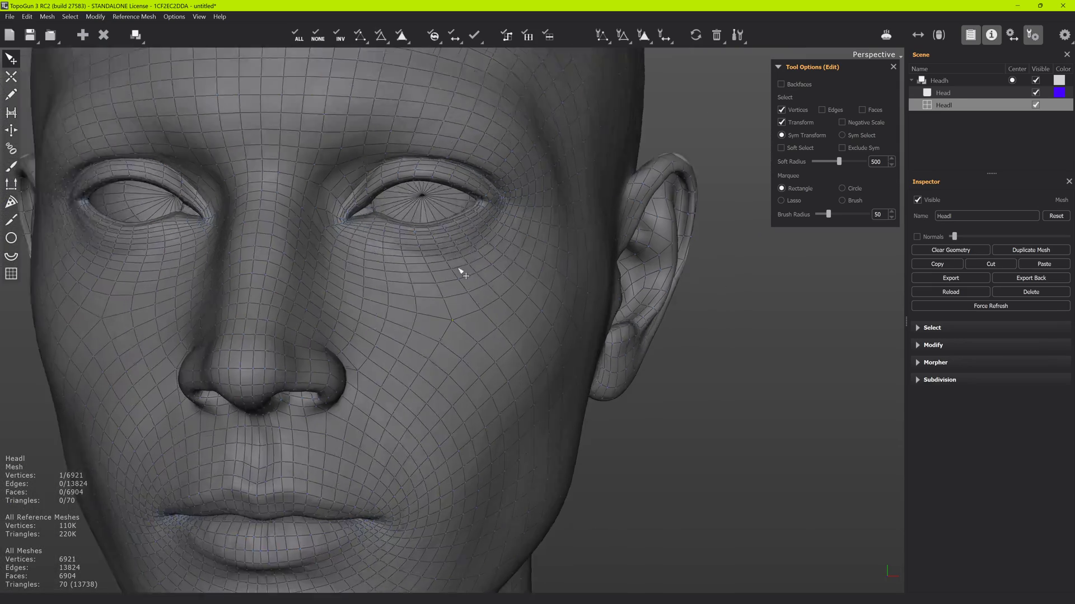
scroll(459, 269, down, 3)
alt+drag(460, 274, 458, 335)
scroll(456, 336, up, 3)
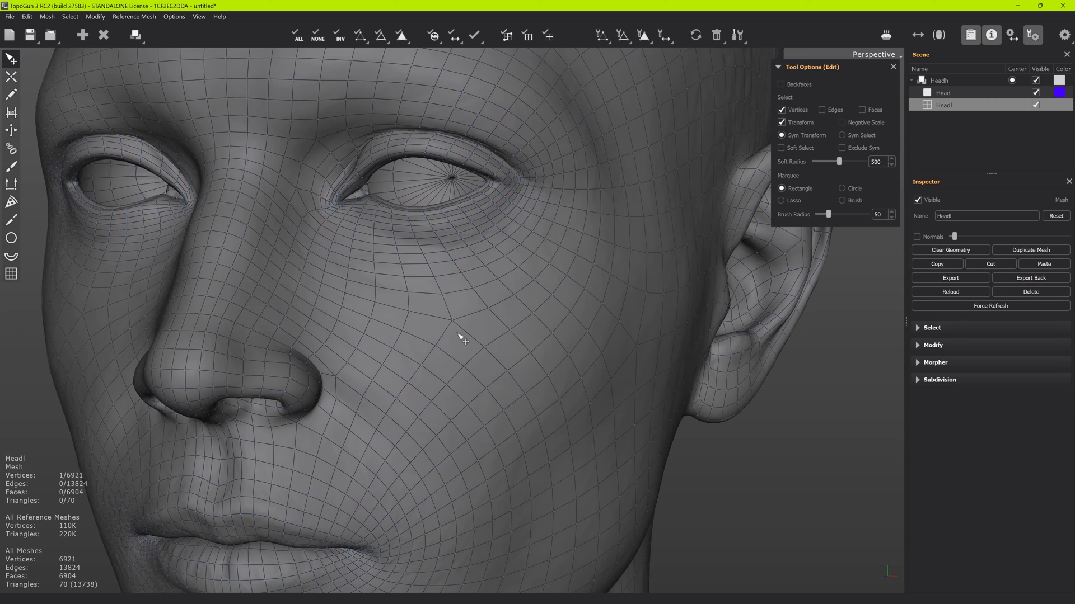
scroll(492, 342, up, 2)
scroll(403, 338, up, 4)
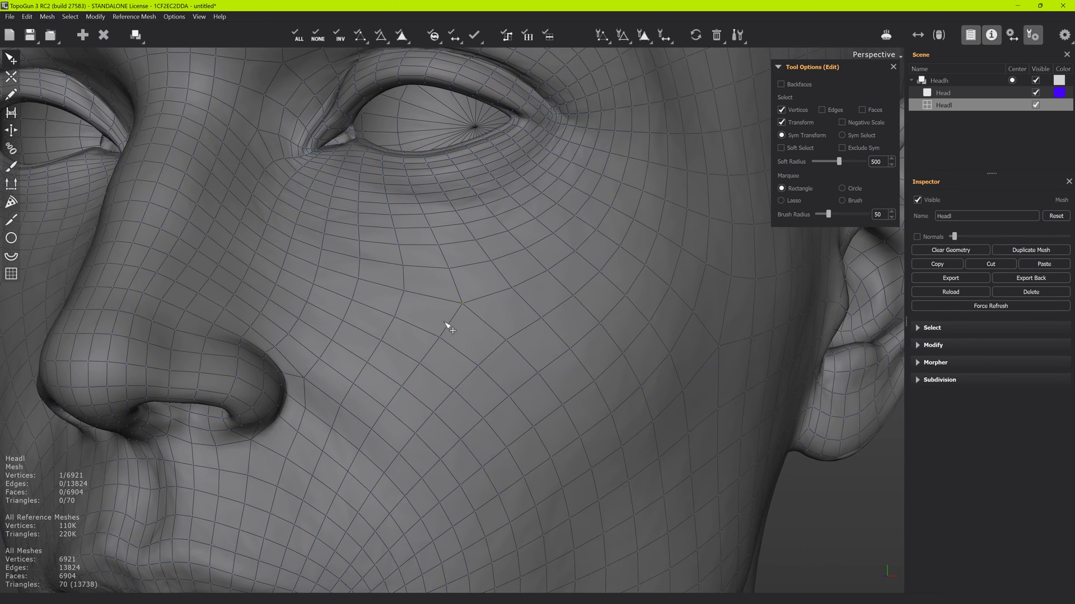
drag(467, 307, 411, 296)
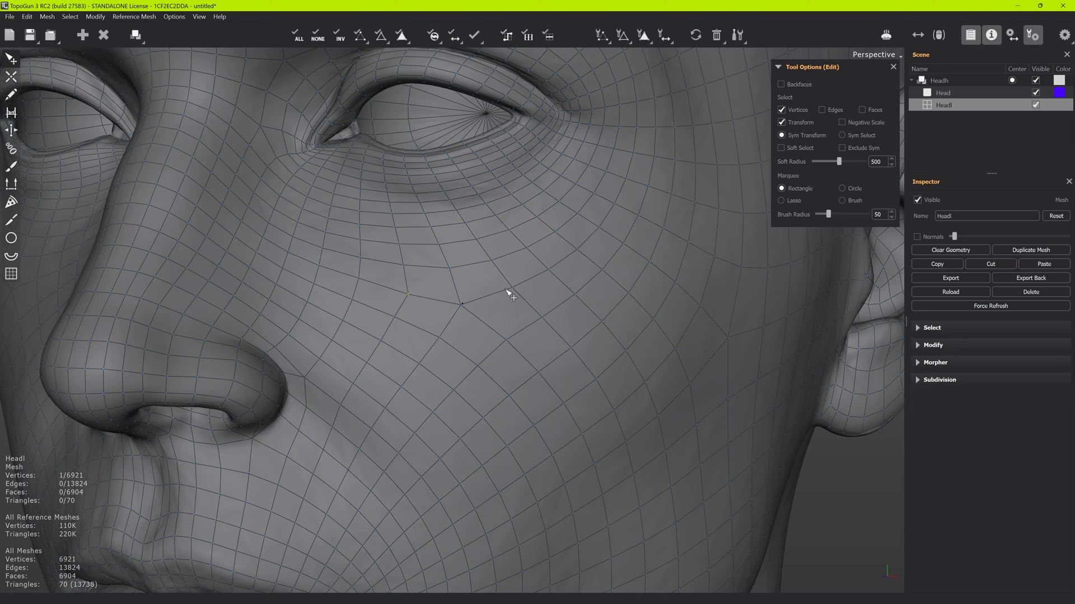
right_drag(467, 311, 403, 325)
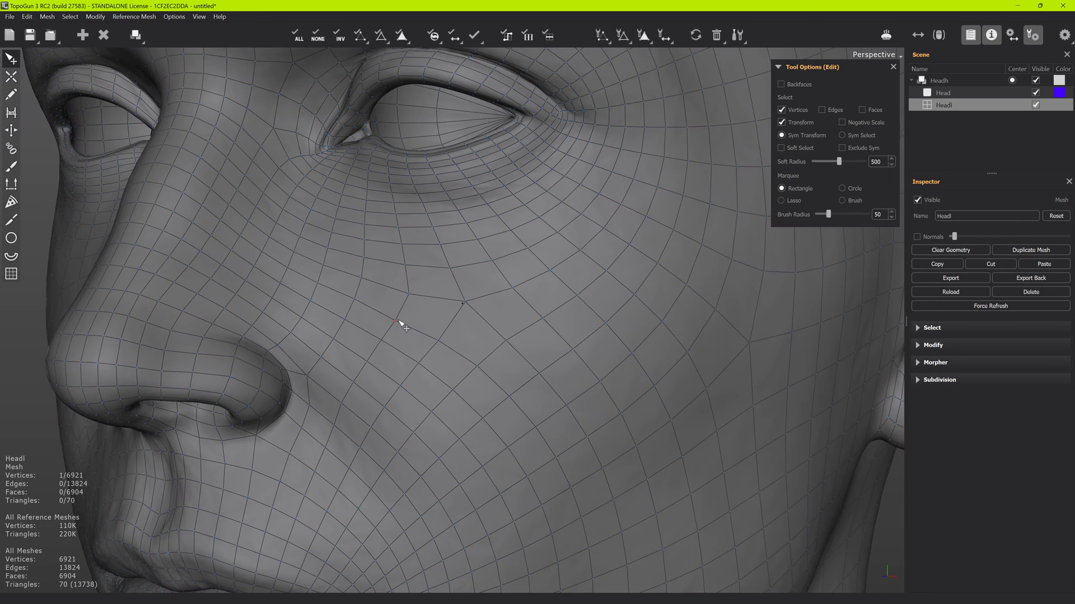
right_drag(472, 312, 484, 307)
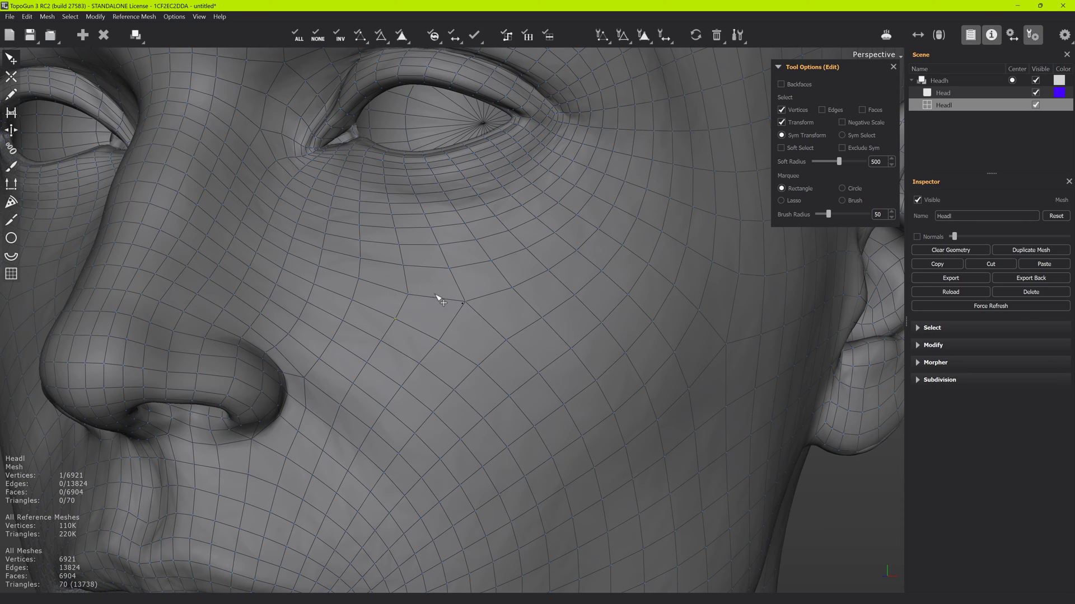
scroll(464, 327, up, 3)
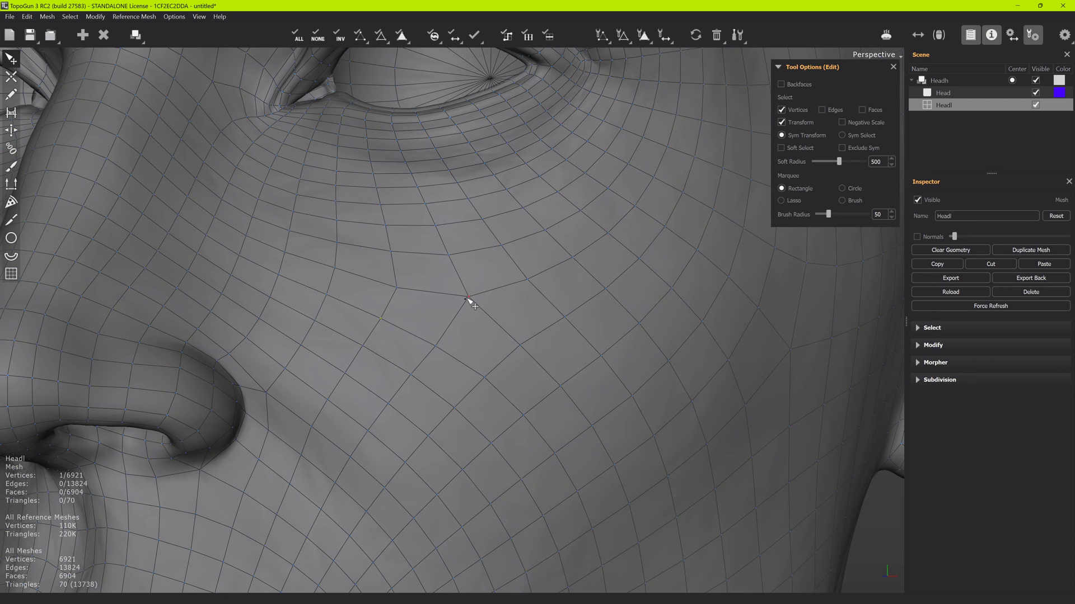
Step: Move the cheek pole vertex and its lower neighbour slightly, and select the edge ring running from the lower eyelid past them down the cheek
drag(473, 299, 496, 312)
drag(523, 346, 527, 342)
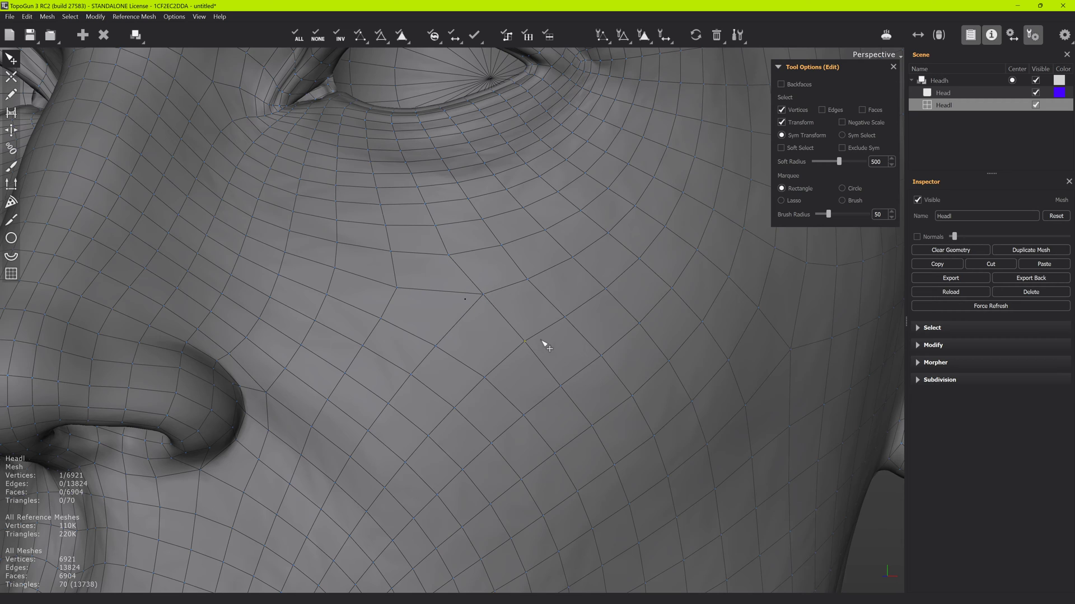
key(2)
double_click(509, 286)
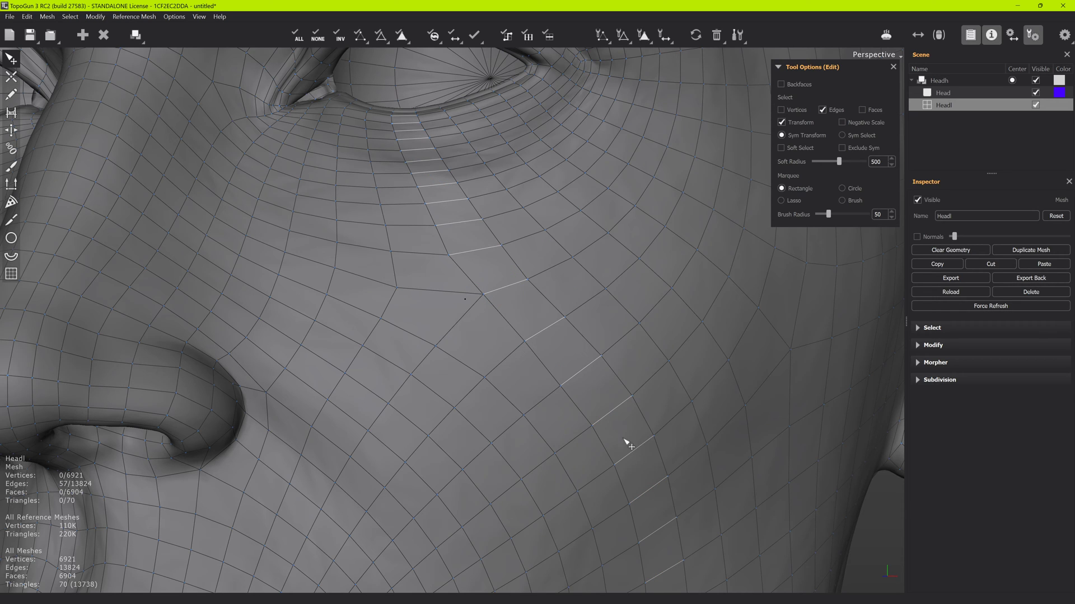
Step: Cut new edges from the vertex on the nose side of the cheek pole through the faces below it to the next quad
key(1)
key(w)
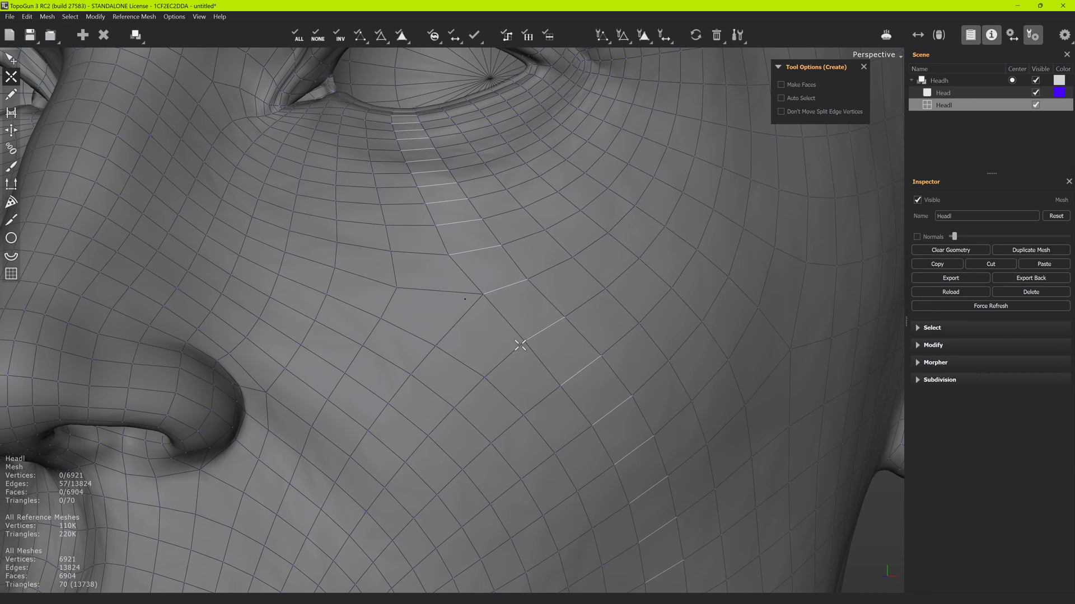
key(q)
key(w)
drag(396, 288, 461, 319)
click(507, 356)
key(e)
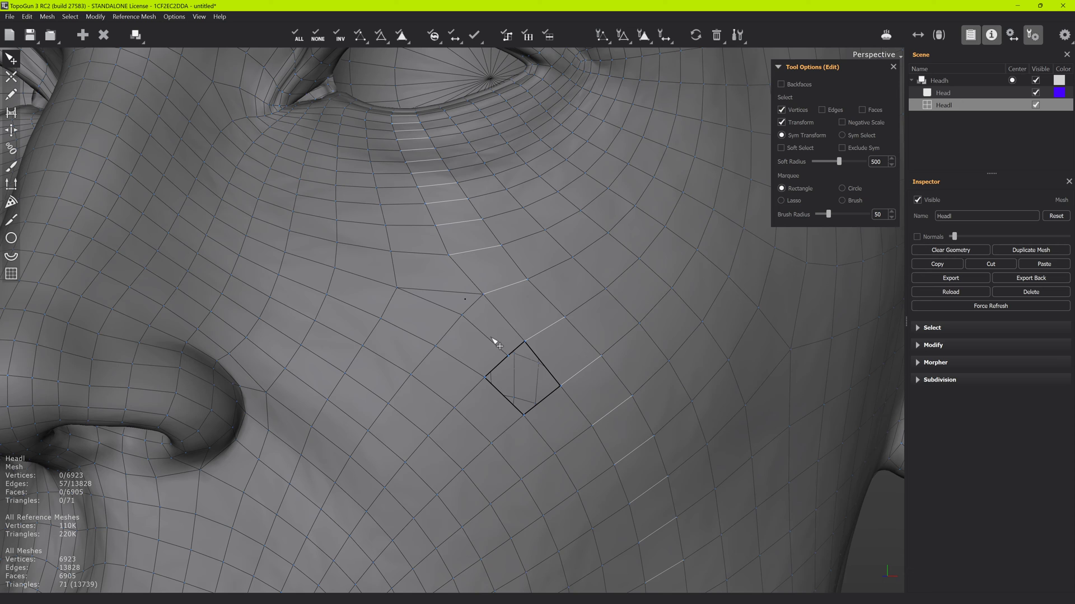
click(494, 347)
scroll(490, 335, down, 3)
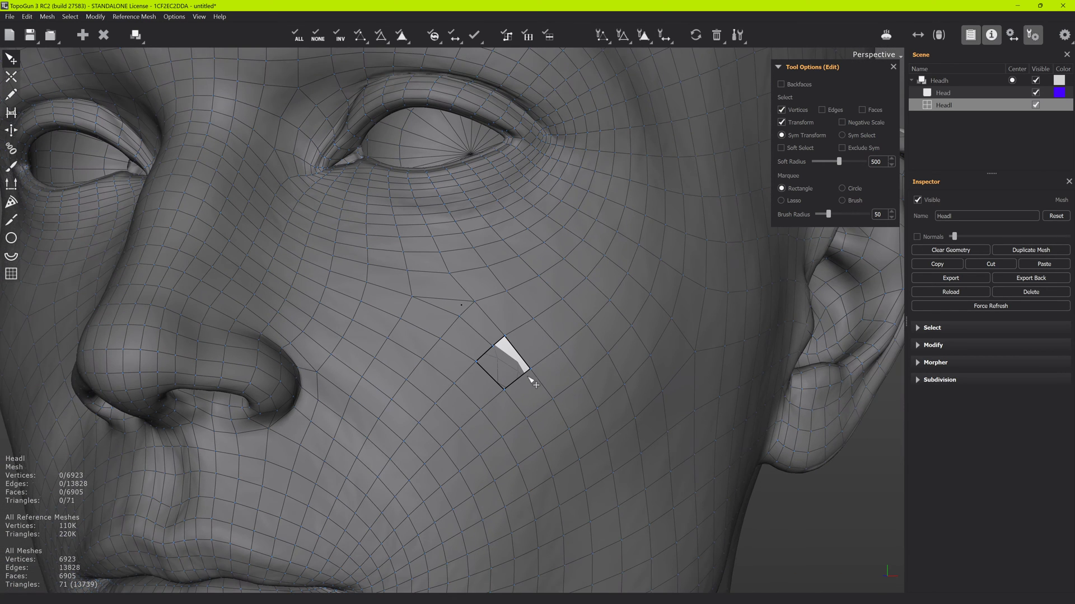
Step: Select the edge ring leading down from the split cheek quad to check where it runs
key(2)
click(519, 380)
click(460, 352)
click(519, 380)
click(541, 413)
double_click(540, 413)
scroll(431, 379, down, 3)
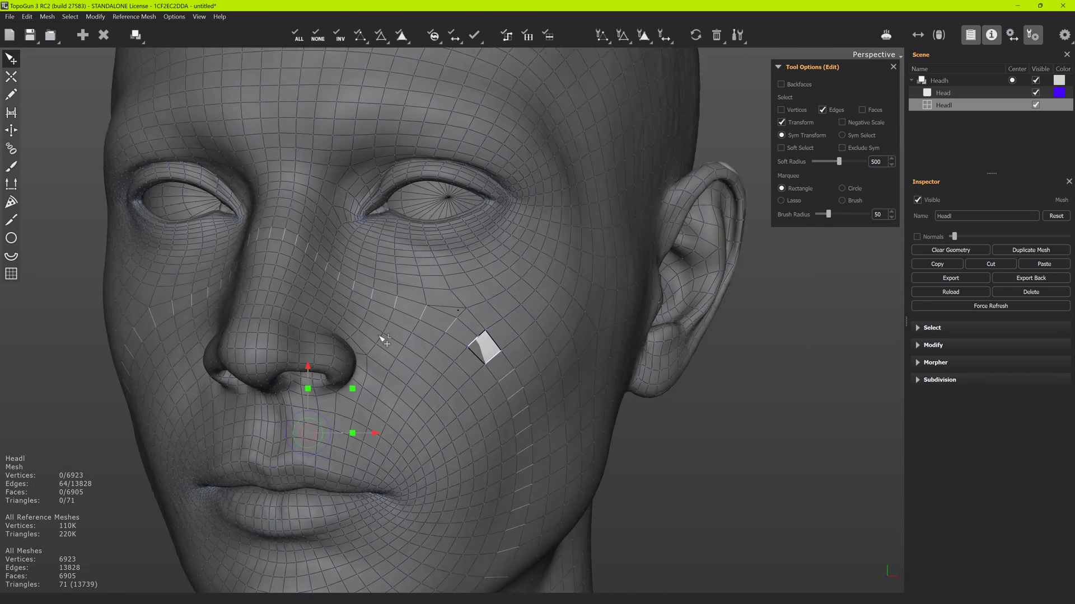
Step: Split an edge on the opposite cheek to interrupt the edge ring there
alt+drag(379, 338, 347, 314)
click(300, 302)
key(w)
click(294, 300)
key(q)
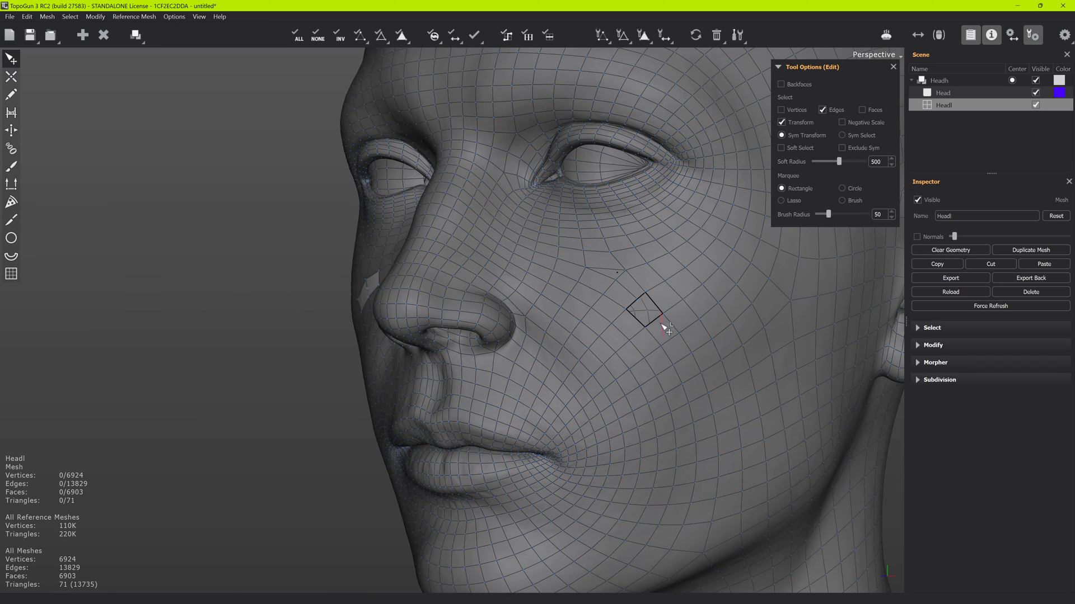
Step: Select the edge ring below the open cheek quad and connect its edges into a new loop running down the cheek and jaw
double_click(663, 324)
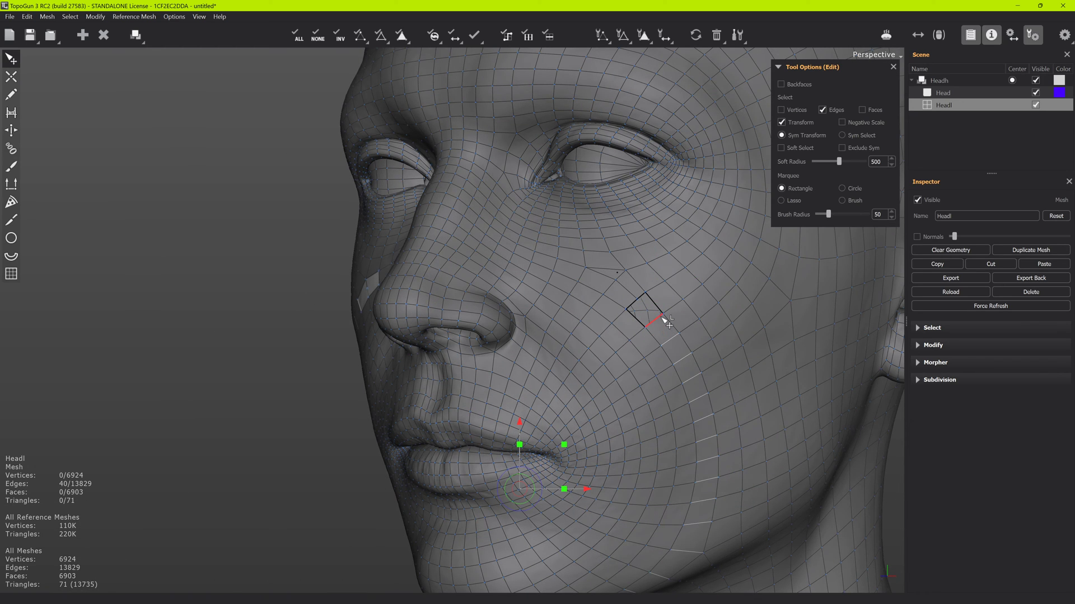
key(c)
alt+right_drag(632, 270, 656, 367)
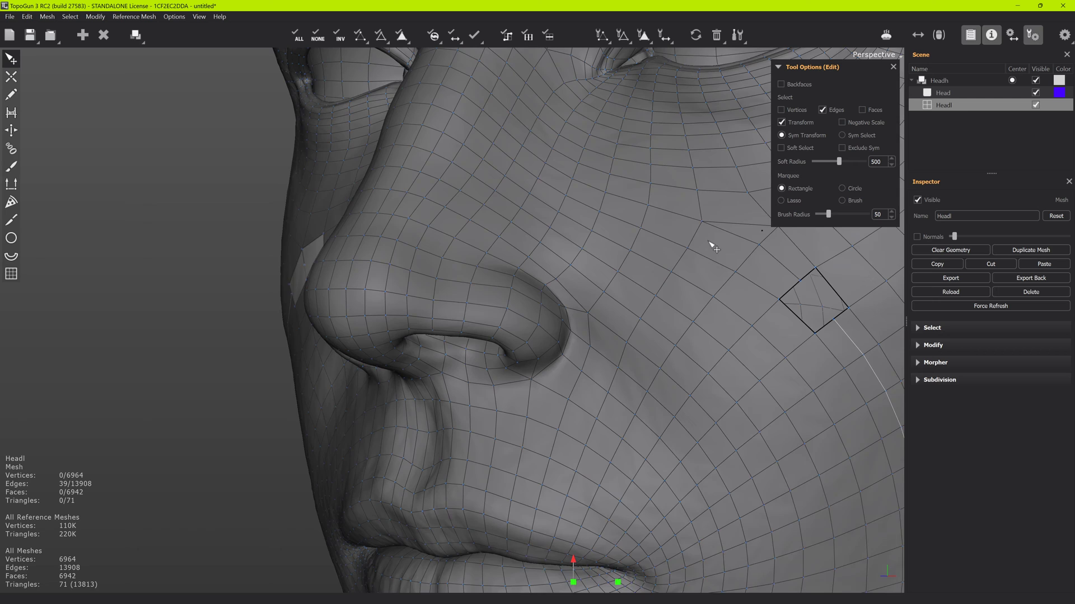
middle_drag(712, 246, 600, 238)
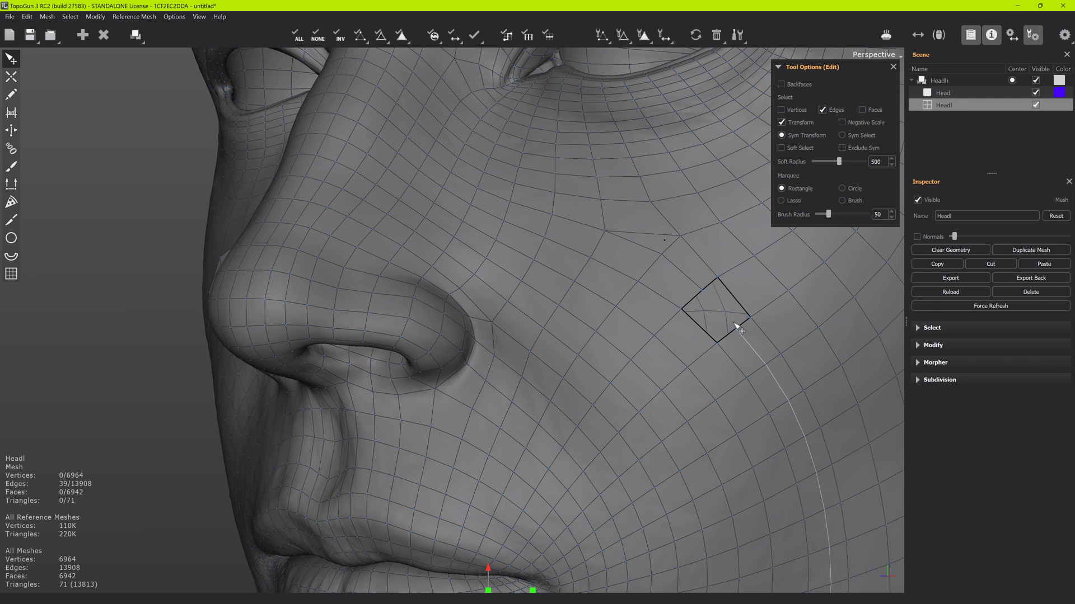
Step: Create an edge across the open cheek quad to join the upper cut to the new loop
key(c)
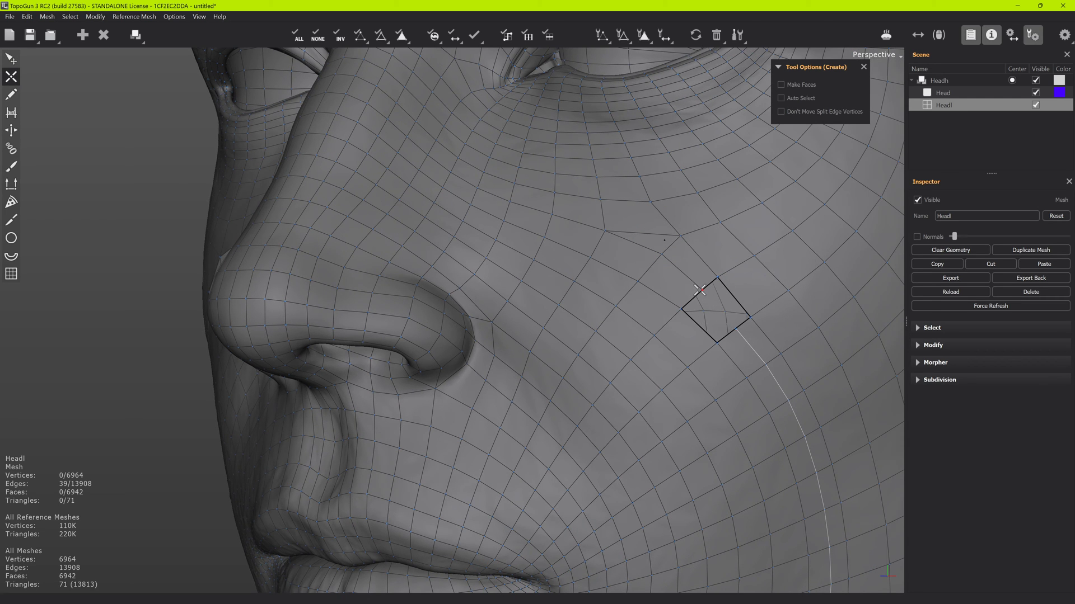
drag(701, 290, 735, 329)
alt+drag(652, 314, 691, 313)
alt+right_drag(691, 313, 636, 259)
alt+drag(636, 259, 592, 284)
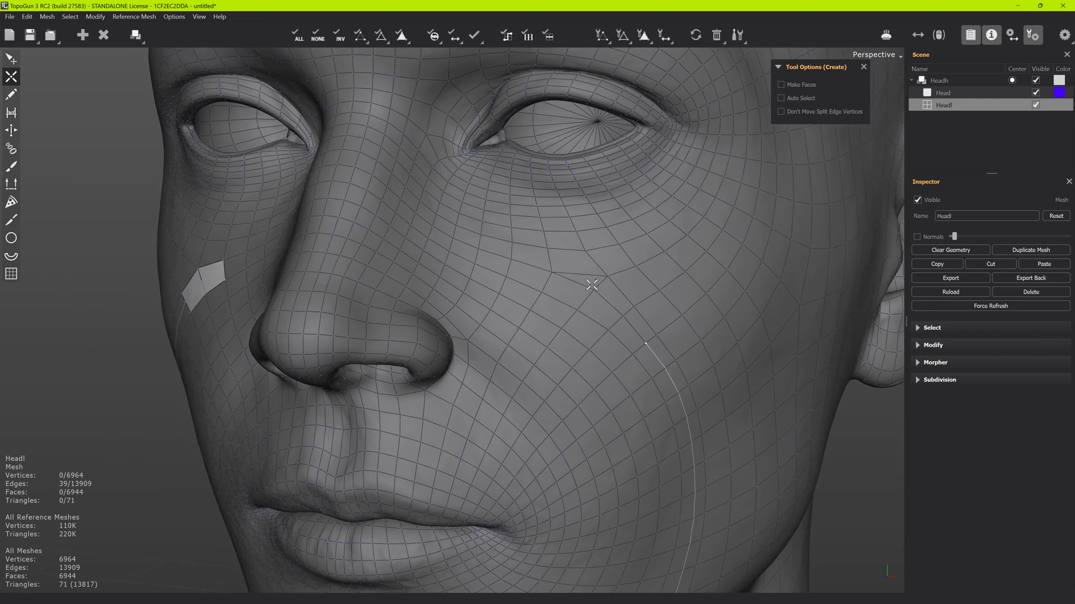
middle_drag(592, 285, 588, 326)
Step: Move the cheek pole vertex slightly toward the outer cheek
key(e)
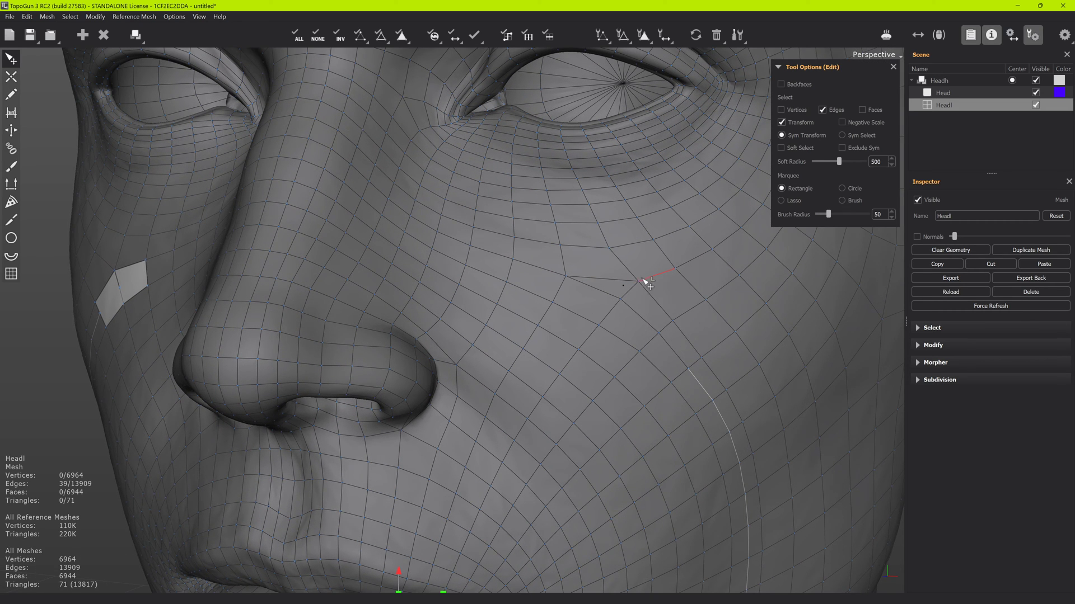
click(623, 284)
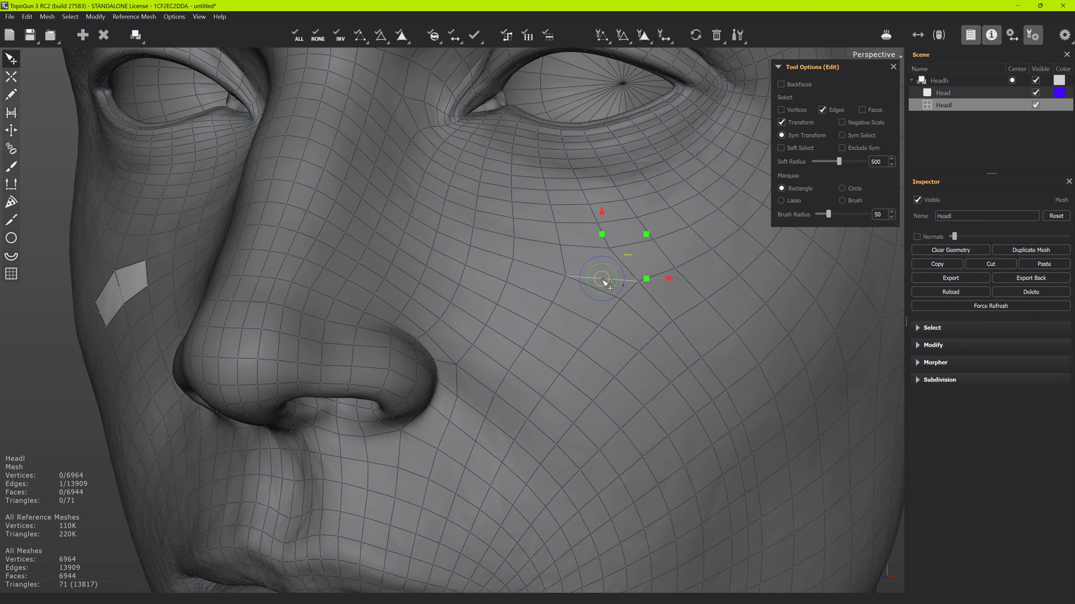
key(1)
click(643, 287)
drag(647, 286, 649, 284)
Step: Switch to face selection and select the three faces on the outer side of the cheek pole
key(space)
key(space)
click(648, 262)
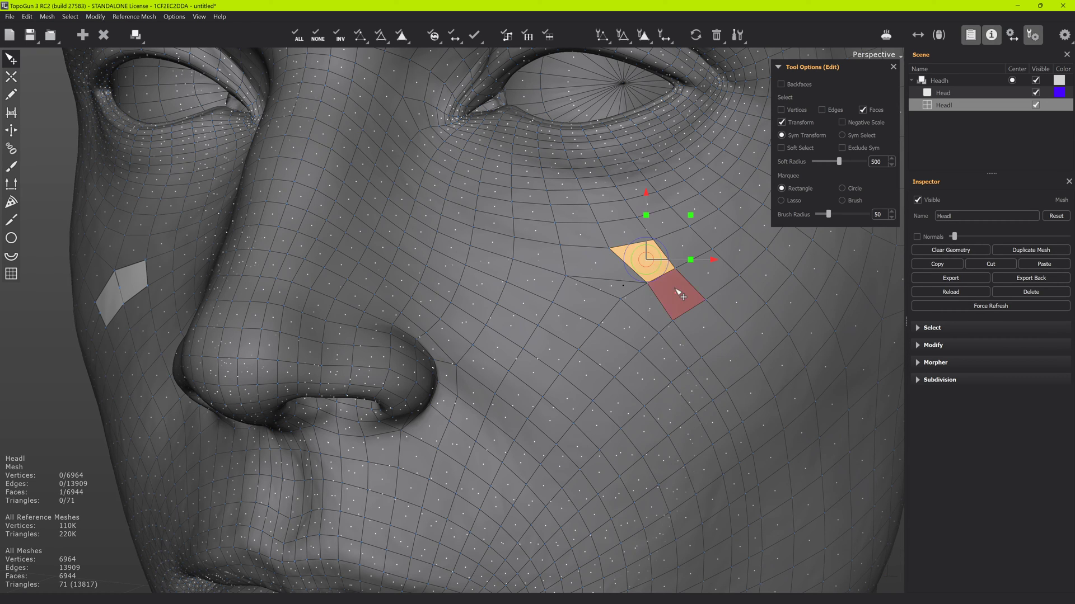
click(679, 293)
click(652, 309)
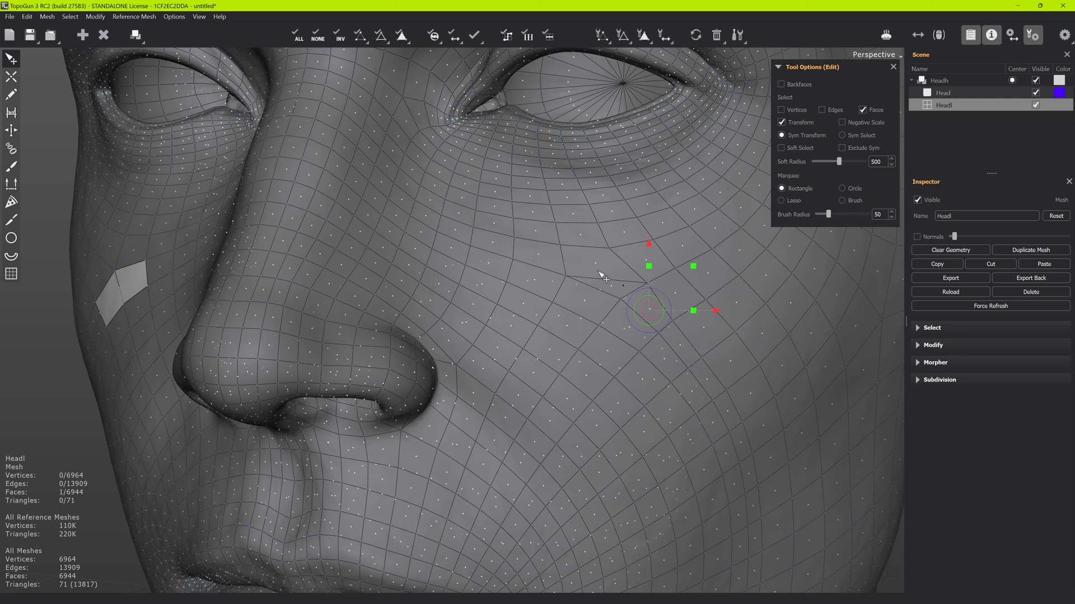
alt+drag(598, 272, 630, 282)
mouse_move(652, 308)
middle_down()
mouse_move(624, 295)
mouse_move(642, 312)
middle_up()
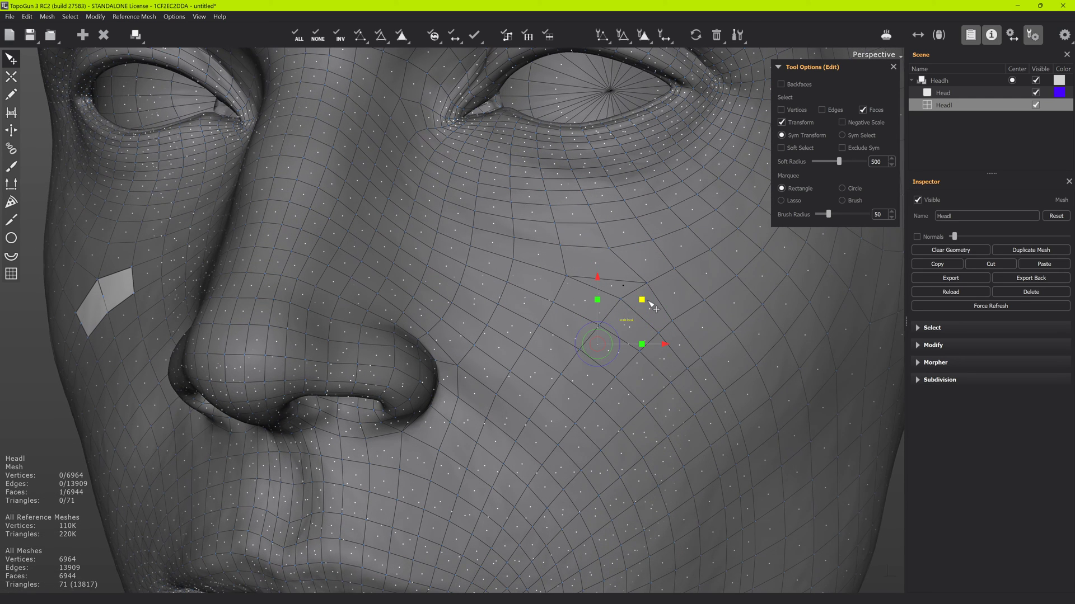
shift+click(679, 297)
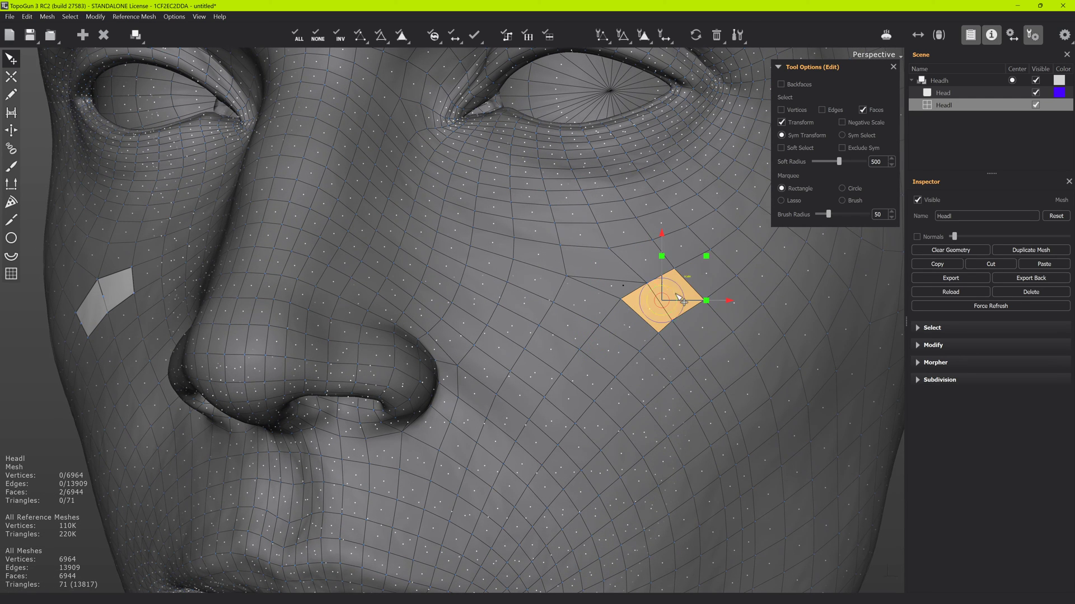
shift+click(637, 262)
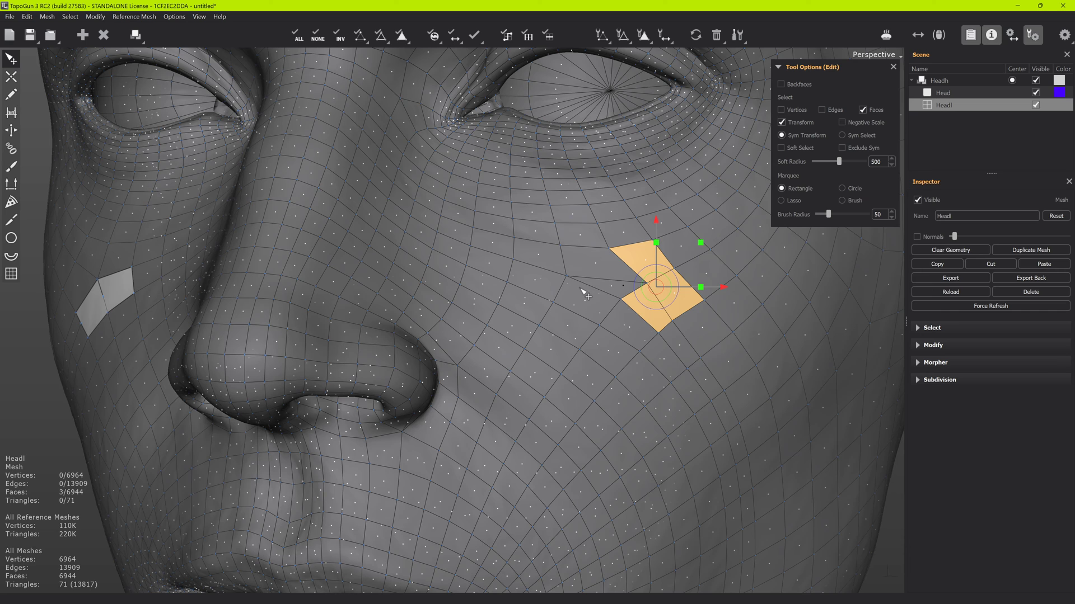
alt+drag(614, 262, 584, 269)
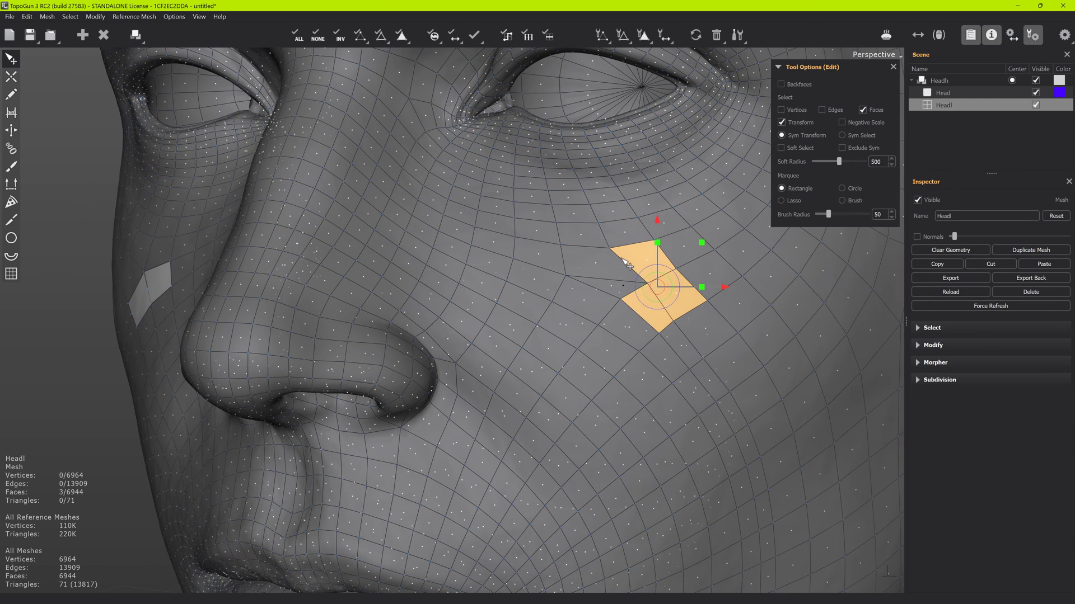
Step: Try to split the edge on the nose side of the cheek pole and move the new vertex up toward the eye
key(w)
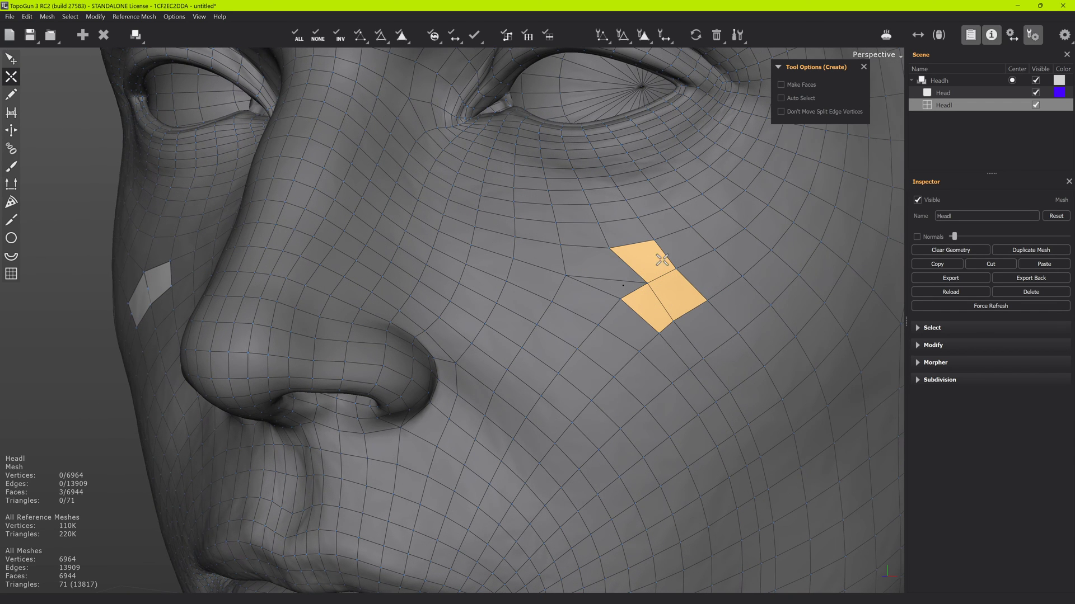
click(614, 275)
key(q)
key(1)
drag(615, 275, 600, 266)
key(2)
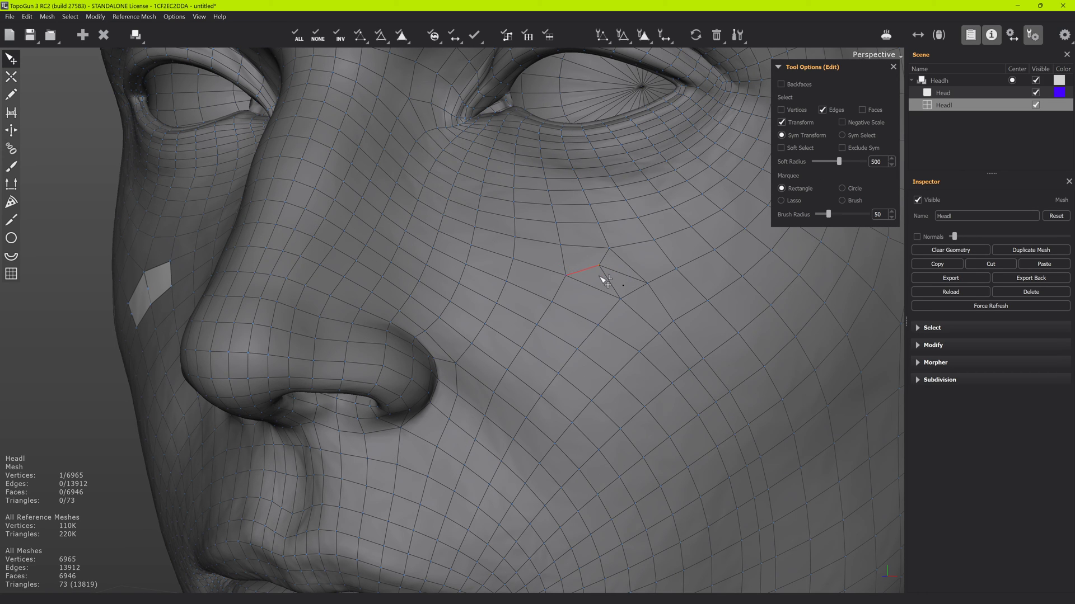
Step: Undo the edge split and the move of the new vertex beside the cheek pole
key(ctrl+z)
key(ctrl+z)
key(ctrl+z)
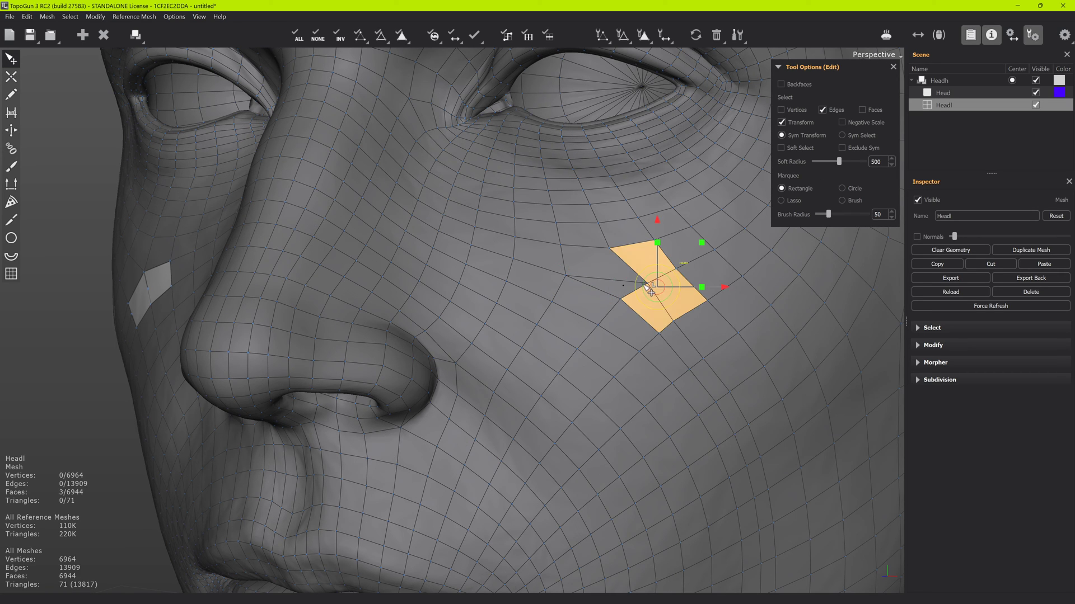
Step: Try to cut a new edge path from the vertex on the nose side of the cheek pole across the adjacent quads toward the outer cheek
click(609, 281)
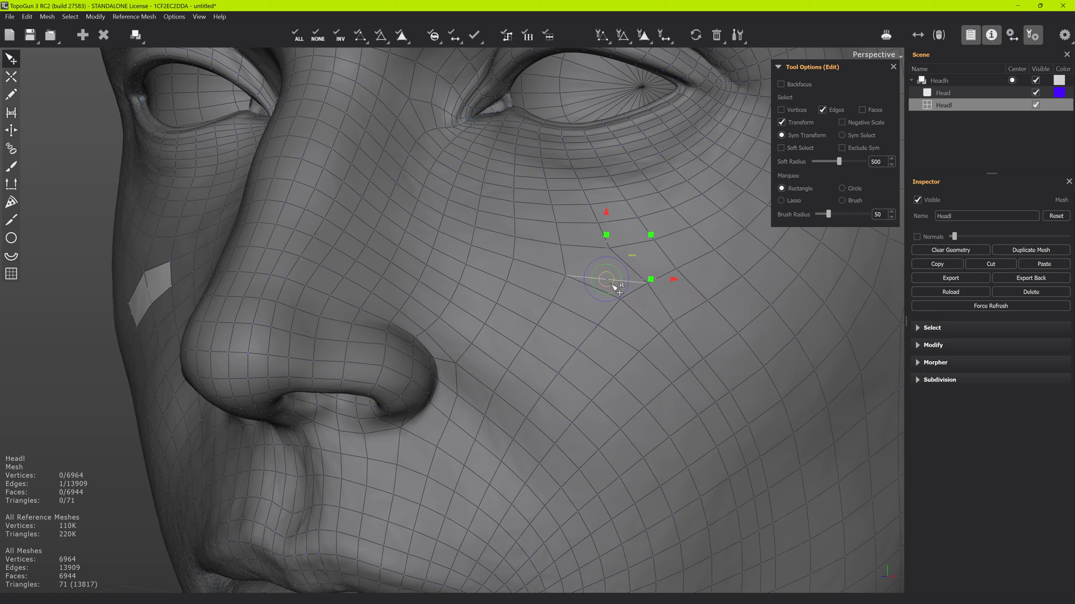
key(c)
click(566, 275)
click(626, 267)
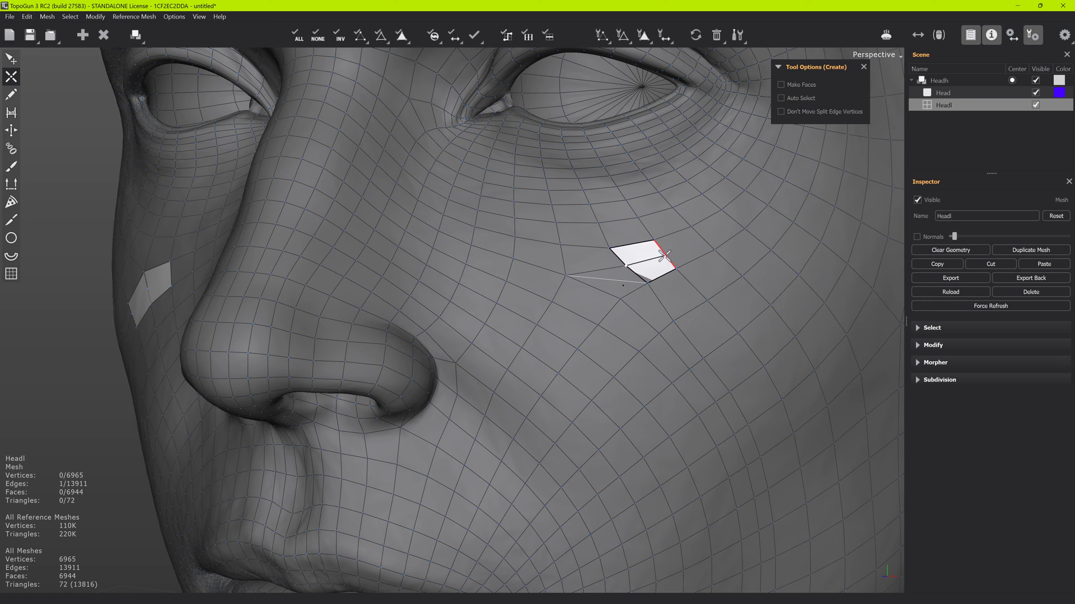
click(665, 253)
key(q)
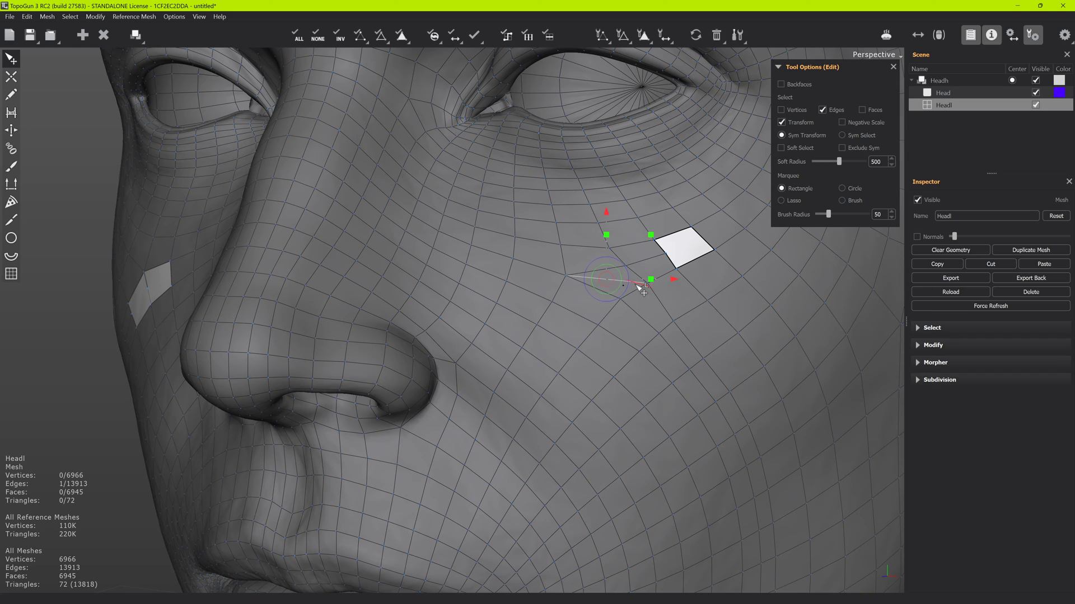
Step: Try to delete the original edge on the nose side of the cheek pole and continue the new cut across the outer cheek quads
key(Delete)
key(w)
click(702, 238)
key(q)
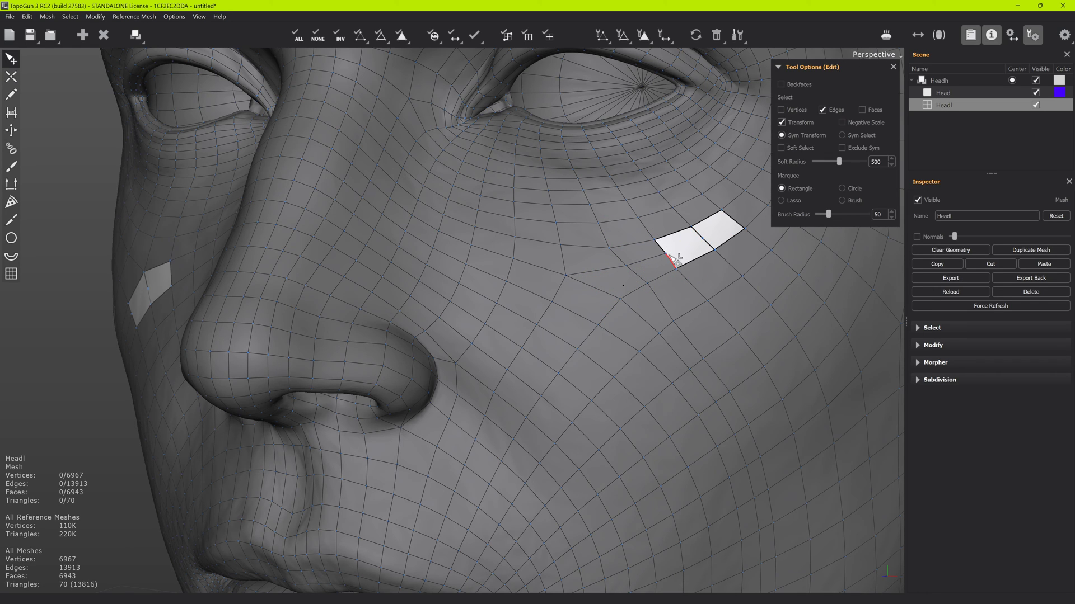
key(w)
click(666, 253)
key(e)
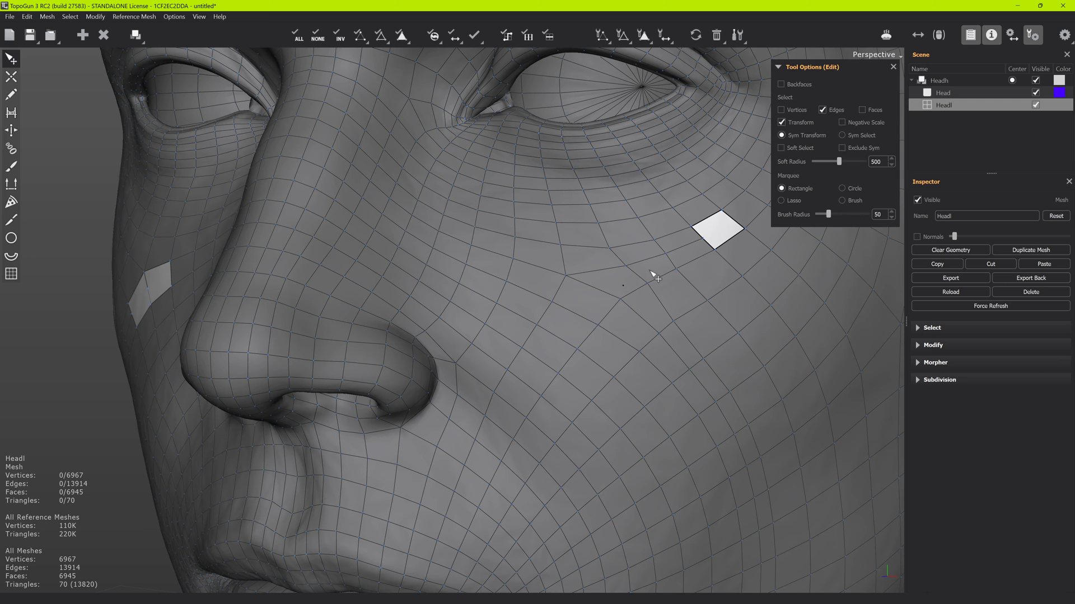
Step: Try to nudge the vertex on the nose side of the pole and even out the surrounding mesh with the Brush tool
alt+drag(631, 286, 635, 287)
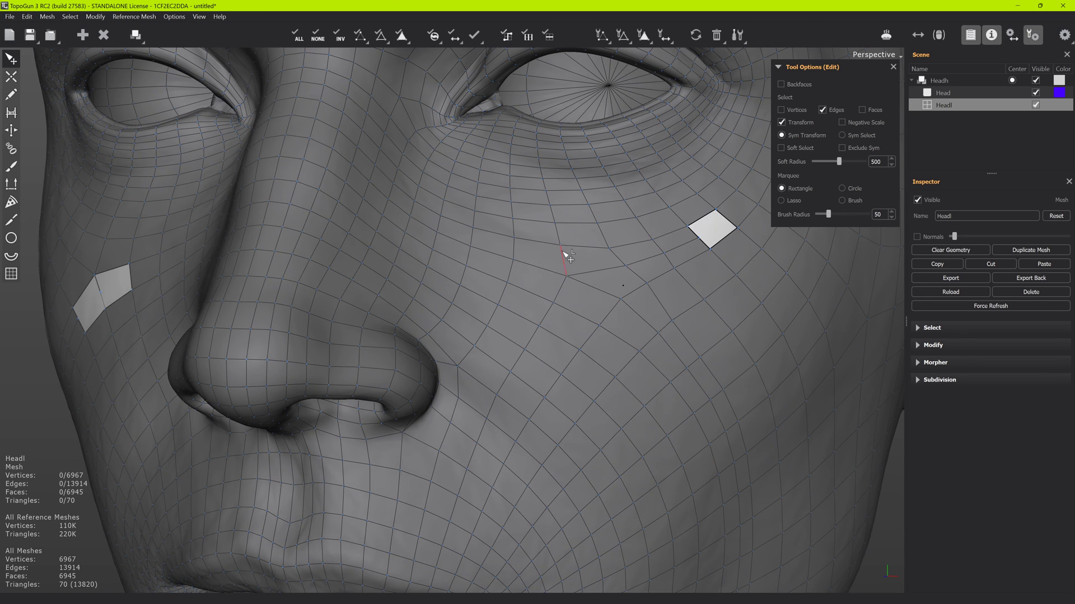
key(1)
key(b)
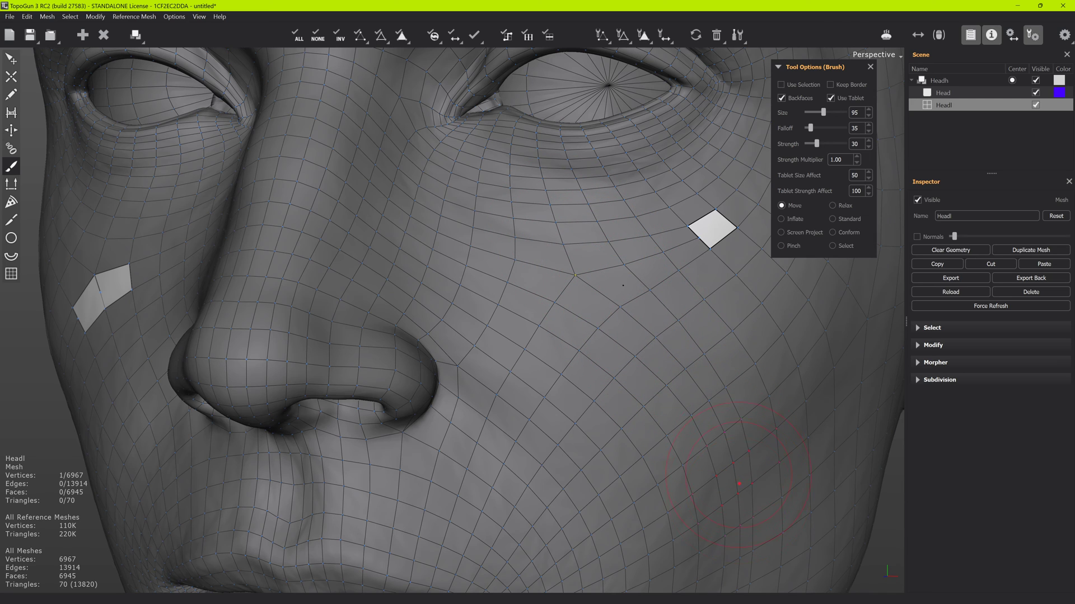
key(q)
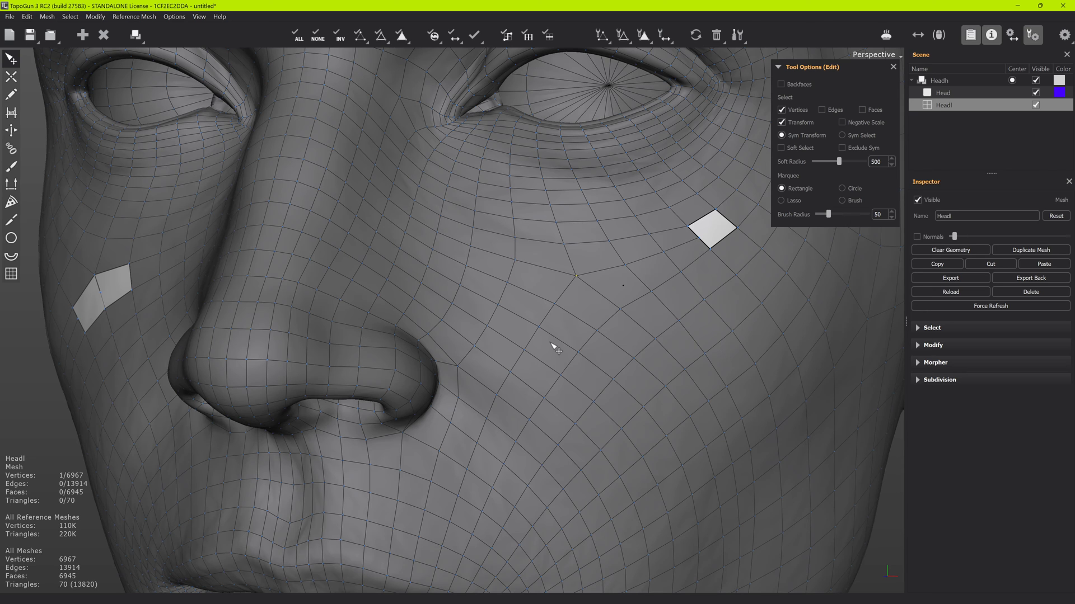
Step: Undo the brush smoothing, the edge deletion and the new cuts around the cheek pole, back to the three selected faces
alt+right_drag(619, 338, 606, 261)
alt+drag(594, 283, 555, 270)
alt+right_drag(556, 298, 570, 324)
key(ctrl+z)
key(ctrl+z)
key(ctrl+z)
key(ctrl+z)
key(ctrl+z)
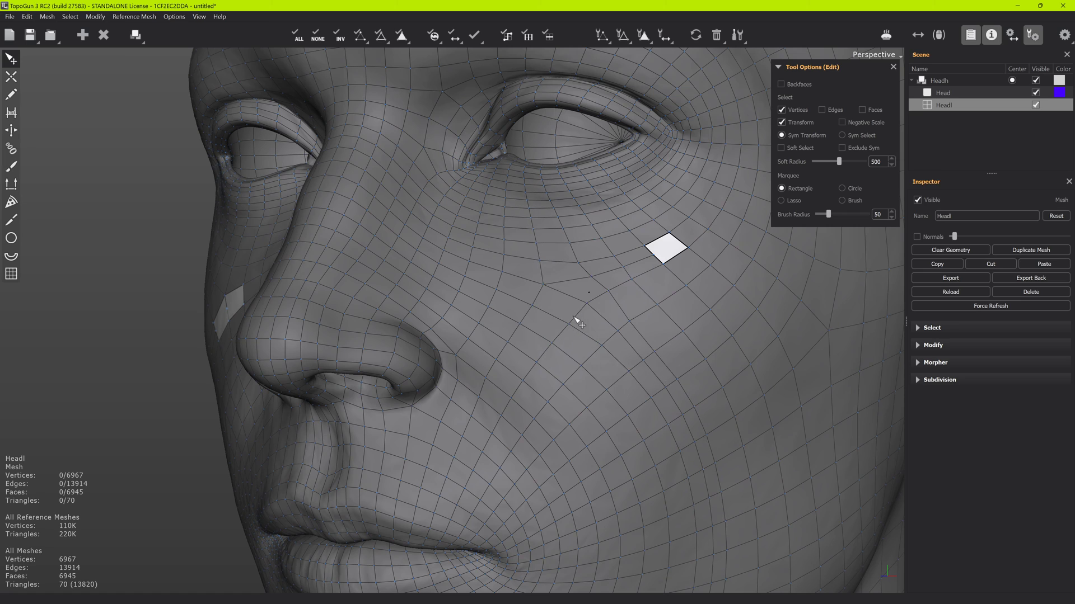
key(ctrl+z)
key(ctrl+z)
key(ctrl+z)
key(ctrl+z)
key(ctrl+z)
key(ctrl+z)
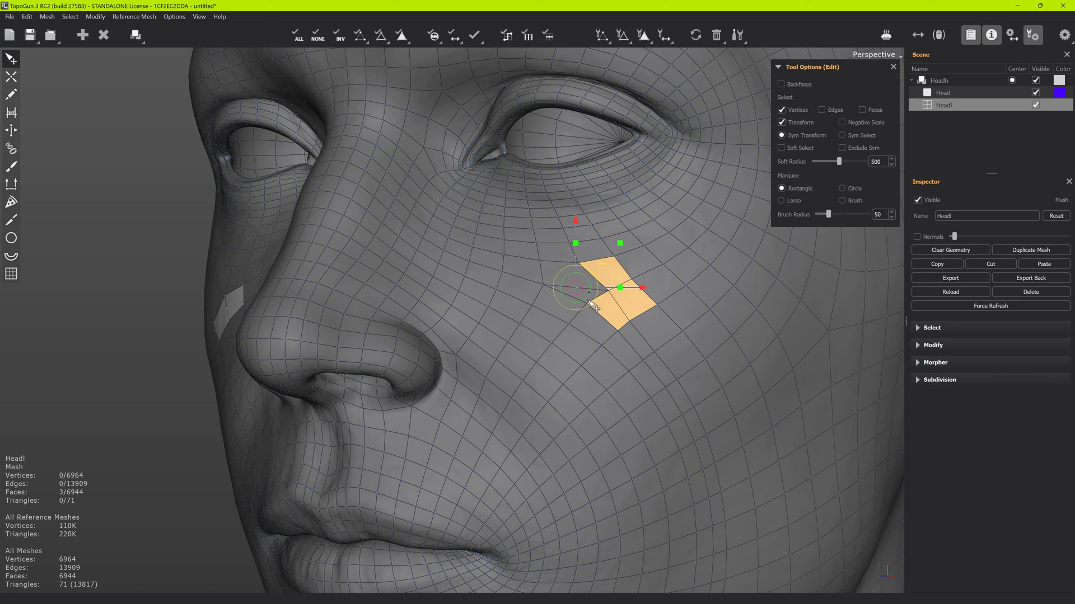
Step: Undo the earlier face selections, edge cuts and edge loop insertion around the cheek pole
key(ctrl+z)
key(ctrl+z)
key(ctrl+z)
key(ctrl+z)
key(ctrl+z)
key(ctrl+z)
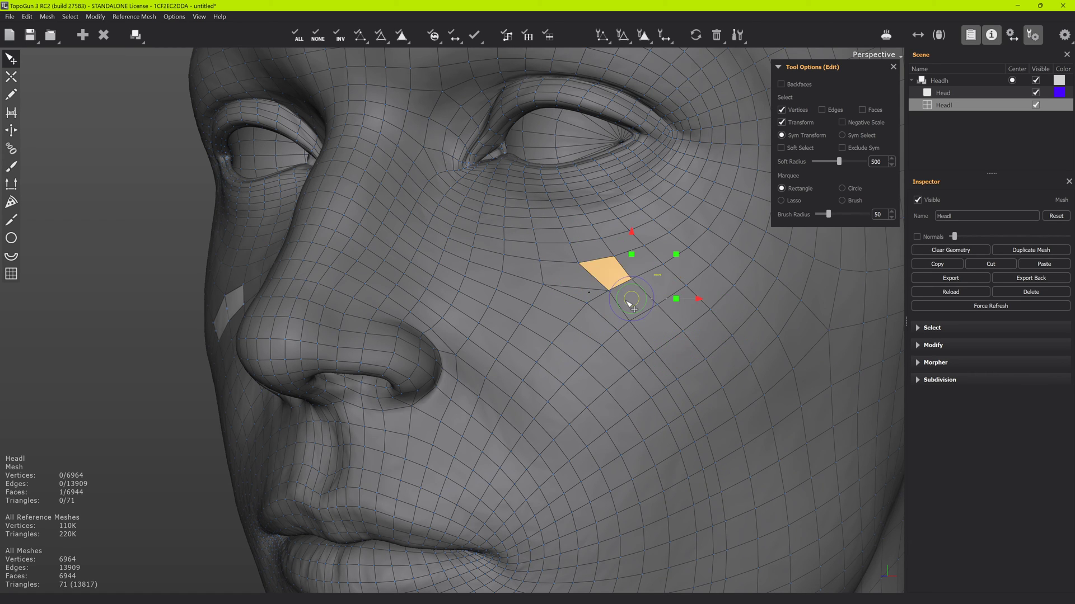
key(ctrl+z)
key(ctrl+z)
key(ctrl+z)
key(ctrl+z)
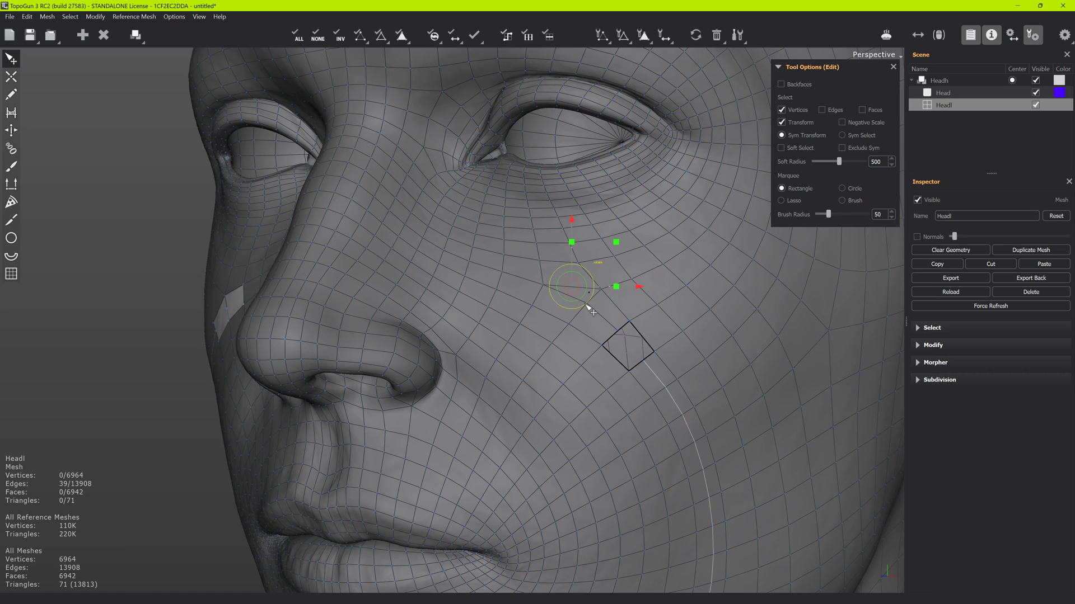
key(ctrl+z)
key(ctrl+z)
key(ctrl+z)
key(ctrl+z)
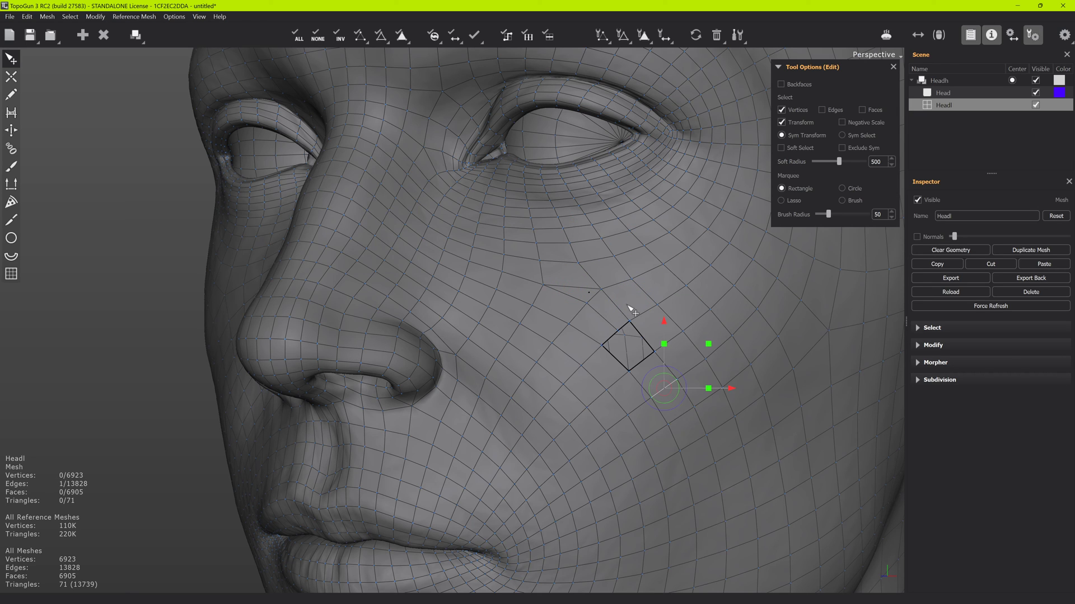
click(614, 328)
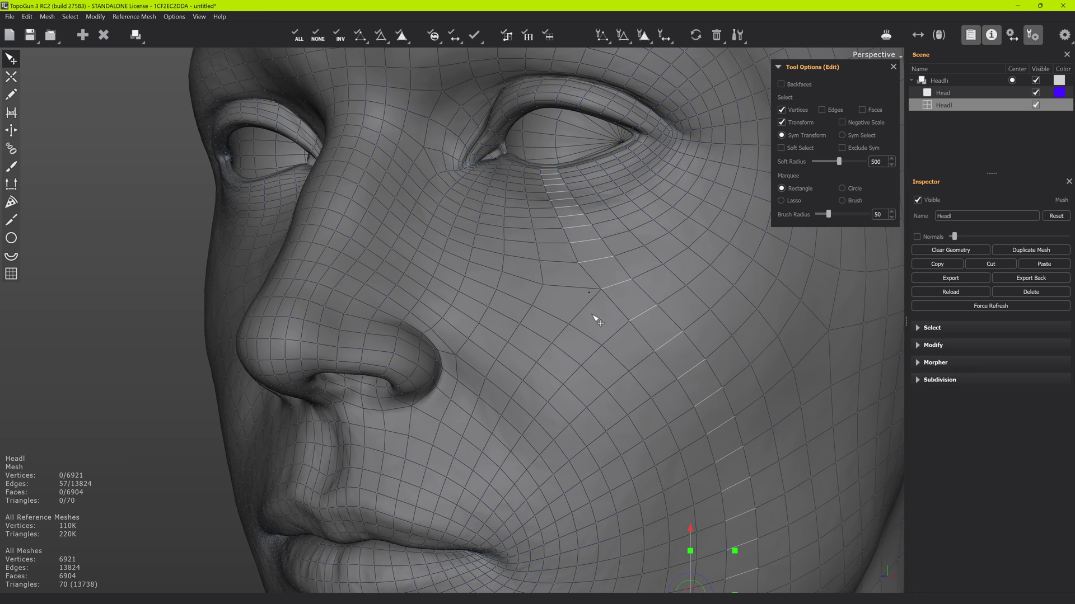
Step: Adjust the vertex directly above the cheek pole slightly and shift the pole vertex slightly toward the nose
alt+drag(551, 293, 568, 335)
scroll(569, 335, up, 3)
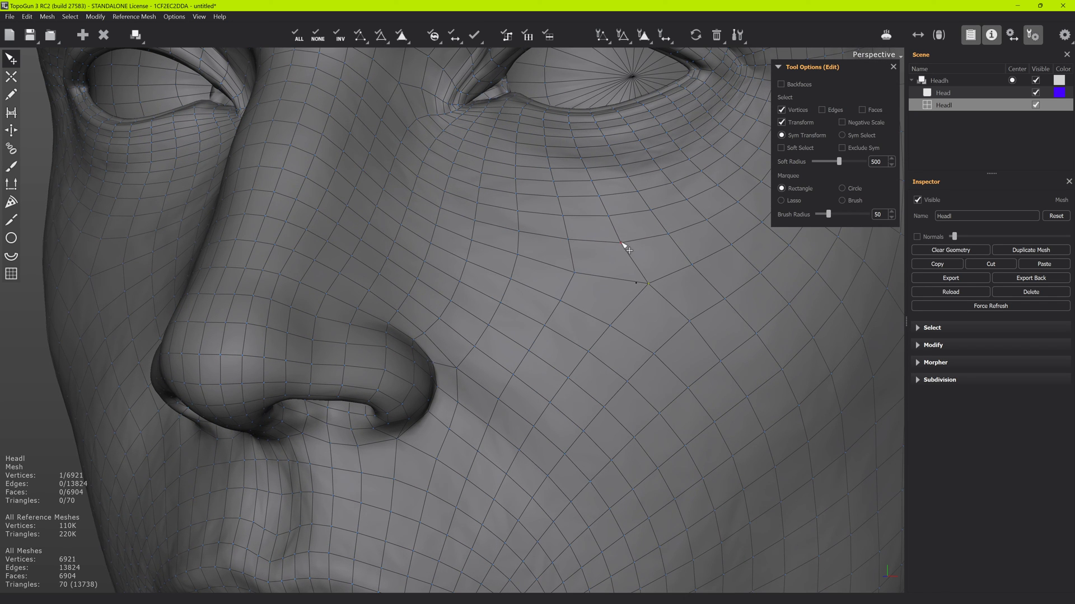
drag(621, 243, 622, 244)
alt+drag(592, 287, 627, 282)
right_drag(631, 286, 597, 263)
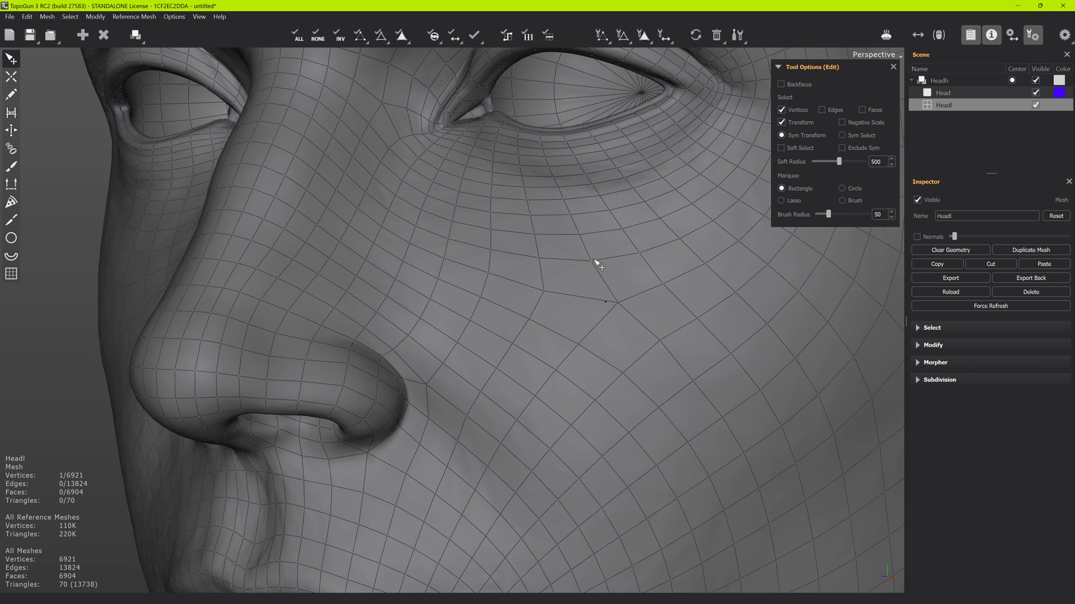
right_drag(595, 300, 622, 307)
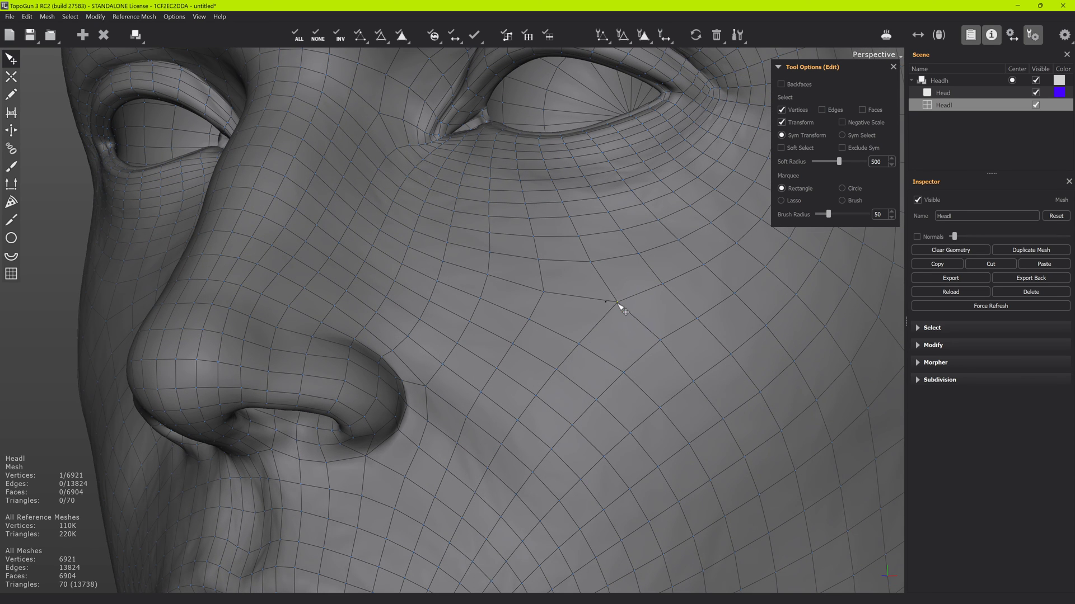
drag(620, 306, 612, 309)
Step: Cut a new edge path from the vertex above the cheek pole diagonally down across three quads on its outer cheek side
key(c)
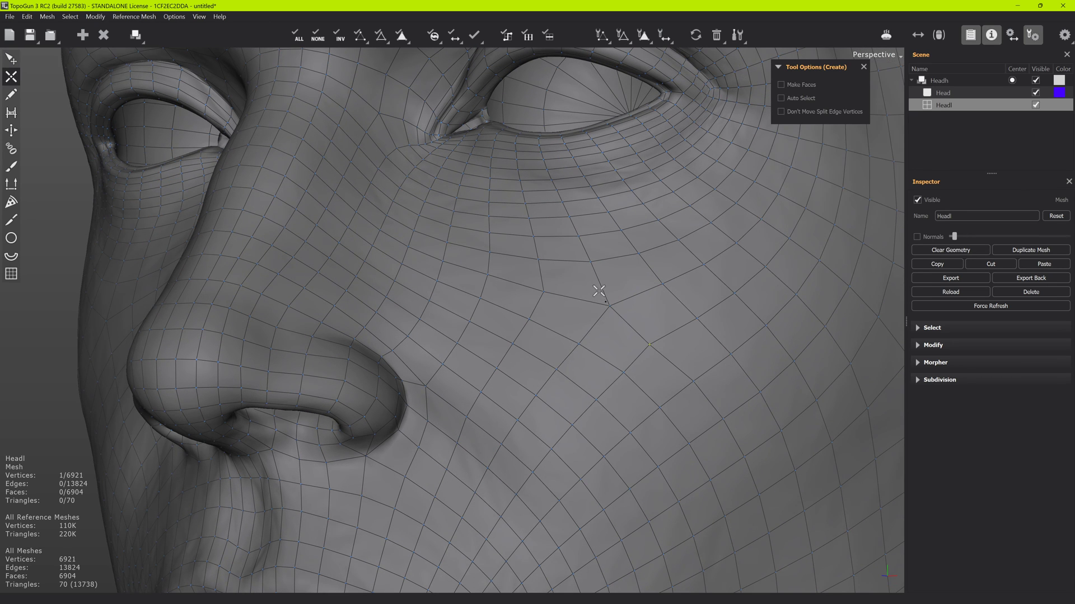
drag(593, 263, 674, 329)
drag(674, 329, 710, 358)
click(712, 367)
scroll(627, 308, down, 3)
mouse_move(593, 298)
alt+mouse_down()
mouse_move(573, 317)
mouse_move(592, 298)
alt+mouse_up()
scroll(594, 299, up, 3)
key(q)
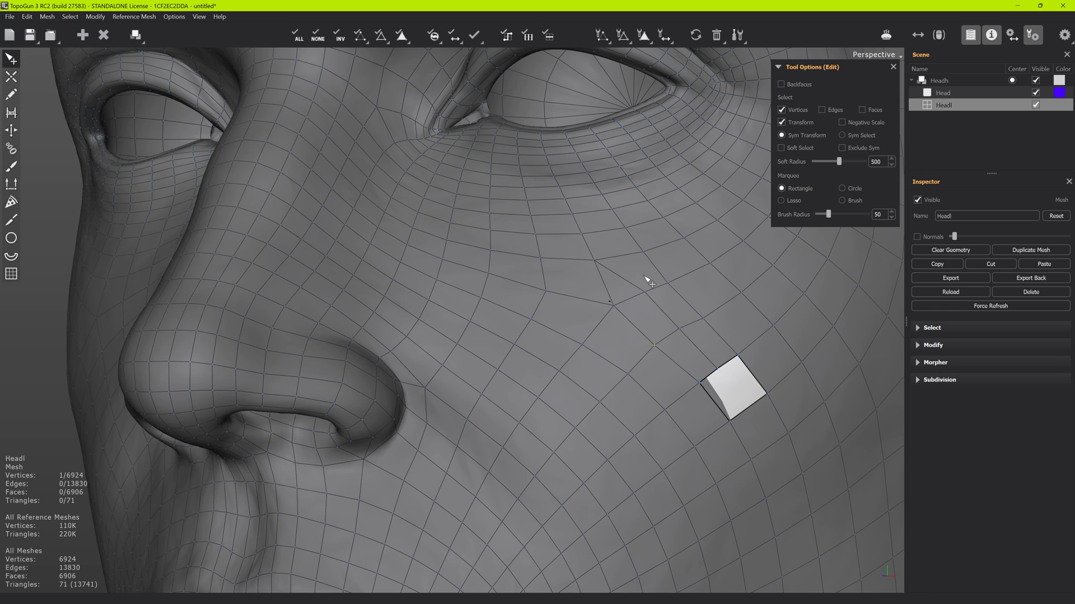
Step: Nudge the cheek pole vertex slightly up and toward the nose
middle_drag(625, 315, 582, 336)
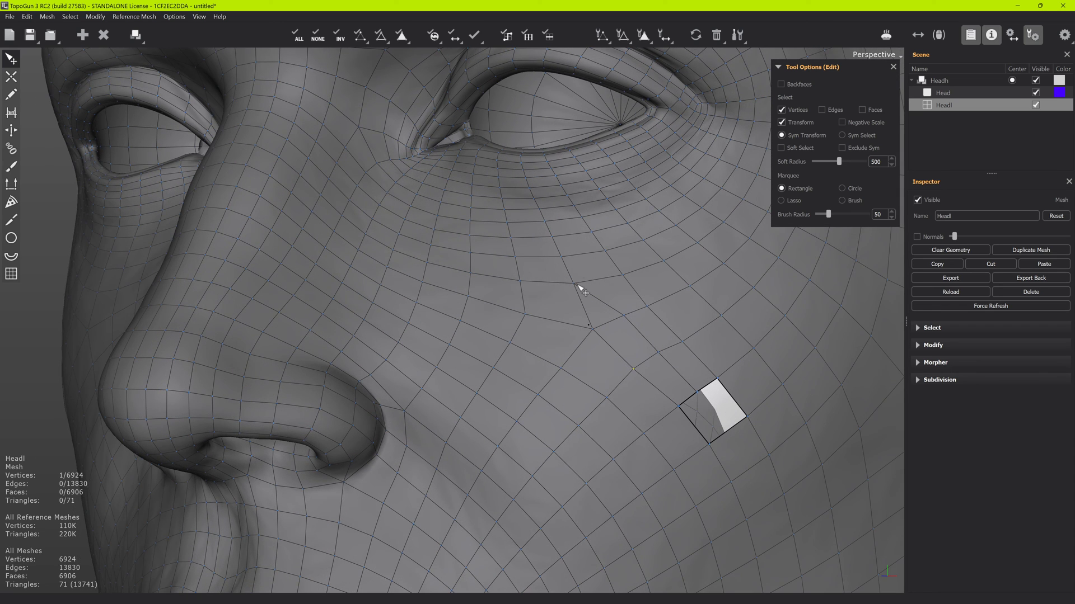
drag(593, 330, 590, 328)
mouse_move(598, 330)
alt+mouse_down()
mouse_move(673, 357)
mouse_move(585, 347)
alt+mouse_up()
alt+right_drag(585, 347, 569, 339)
scroll(571, 343, down, 5)
middle_drag(540, 336, 580, 329)
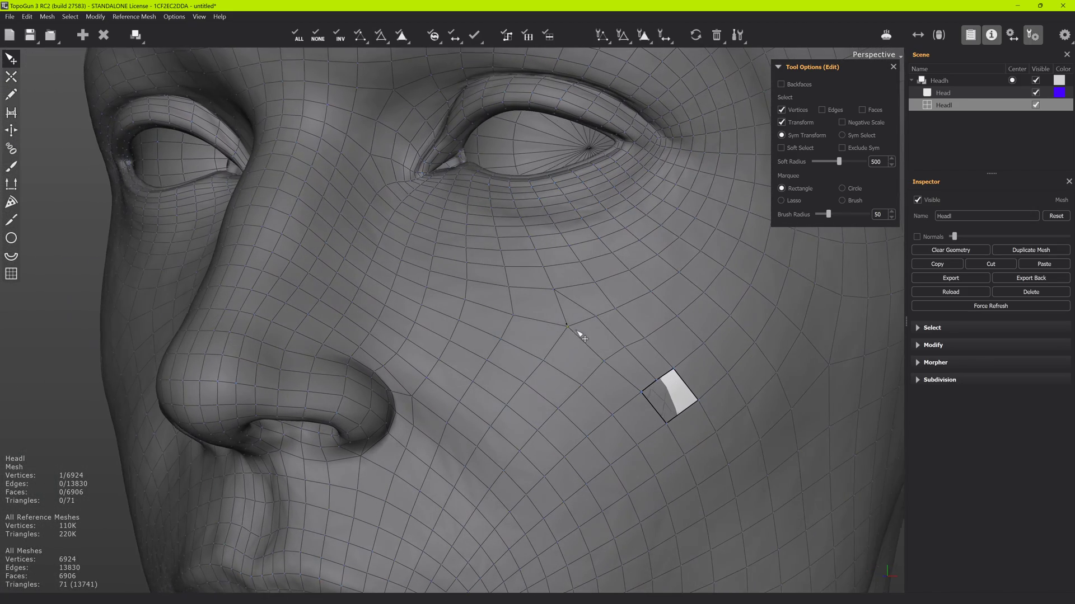
scroll(580, 328, up, 5)
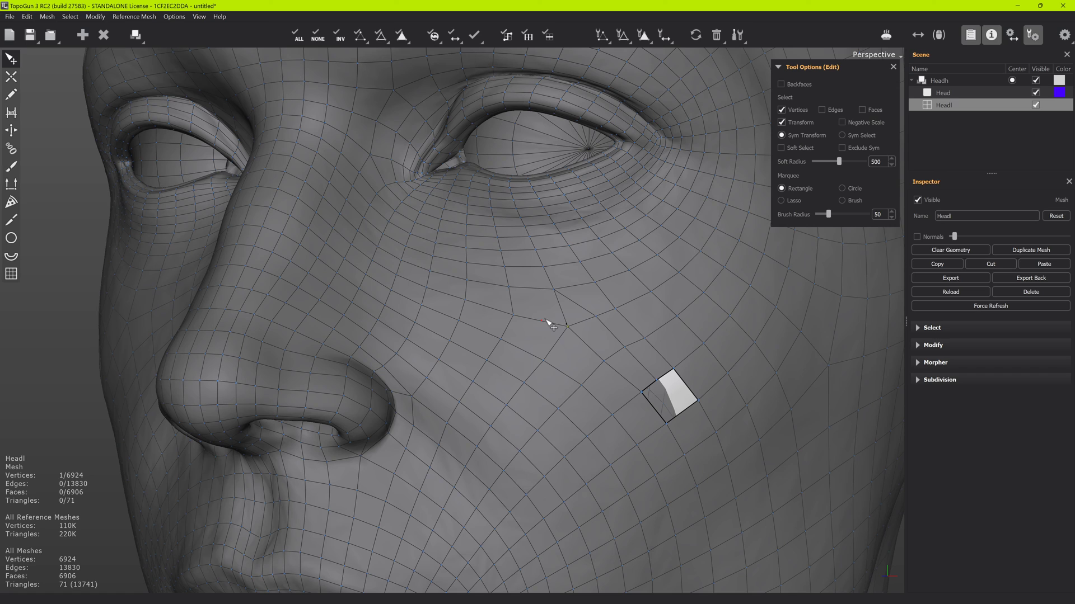
Step: Cut a second edge path from the vertex above the cheek pole down across three quads toward the nostril
key(w)
click(553, 290)
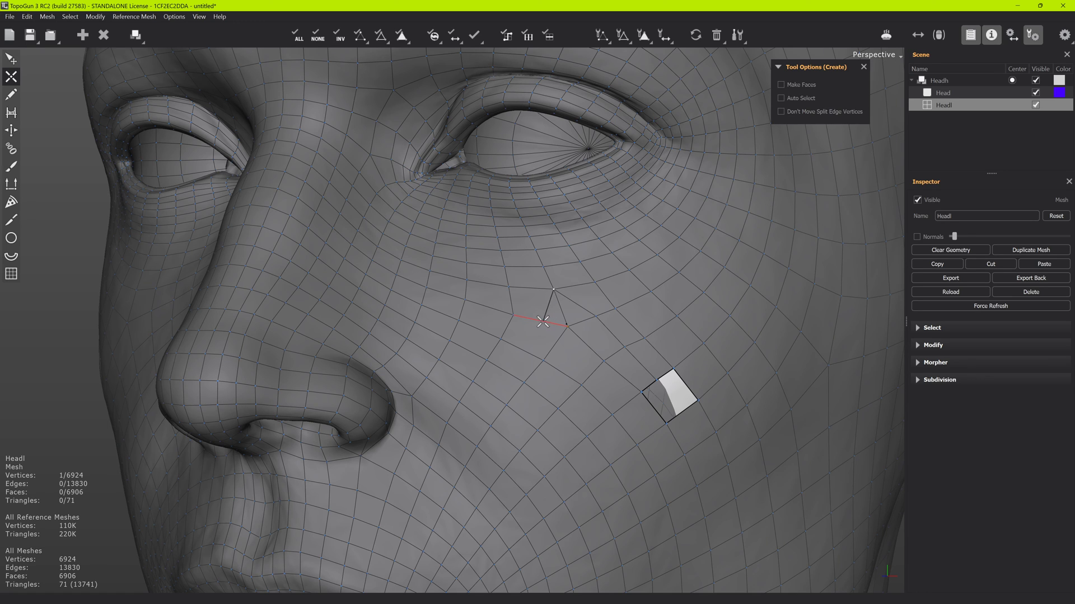
click(540, 320)
click(522, 351)
click(505, 373)
key(q)
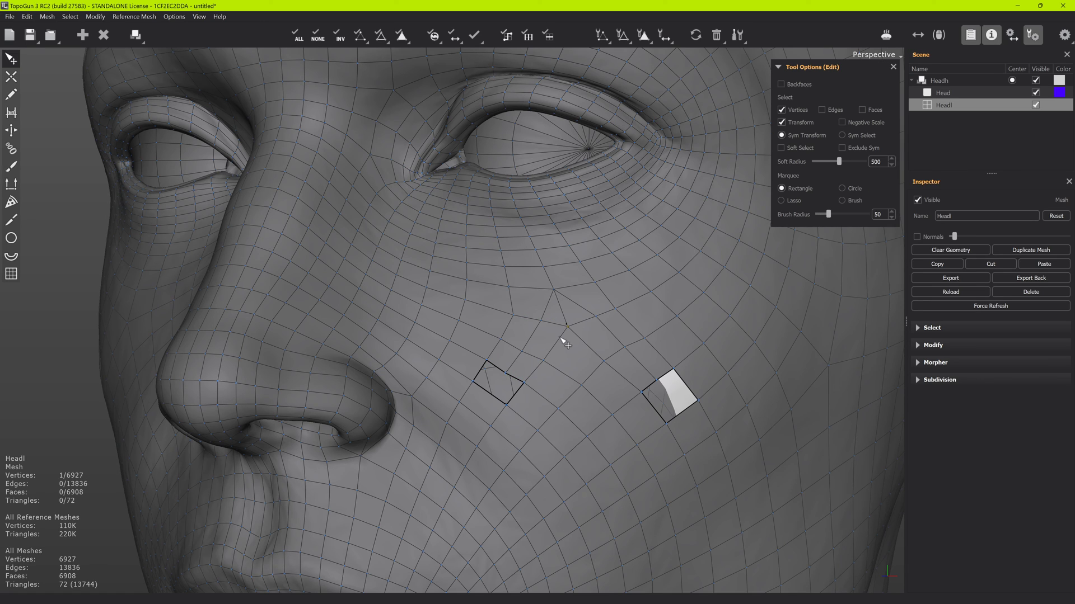
Step: Delete the edge joining the cheek pole to the vertex above it and even out the surrounding vertices with the Brush tool
key(s)
click(560, 308)
key(Delete)
key(1)
key(b)
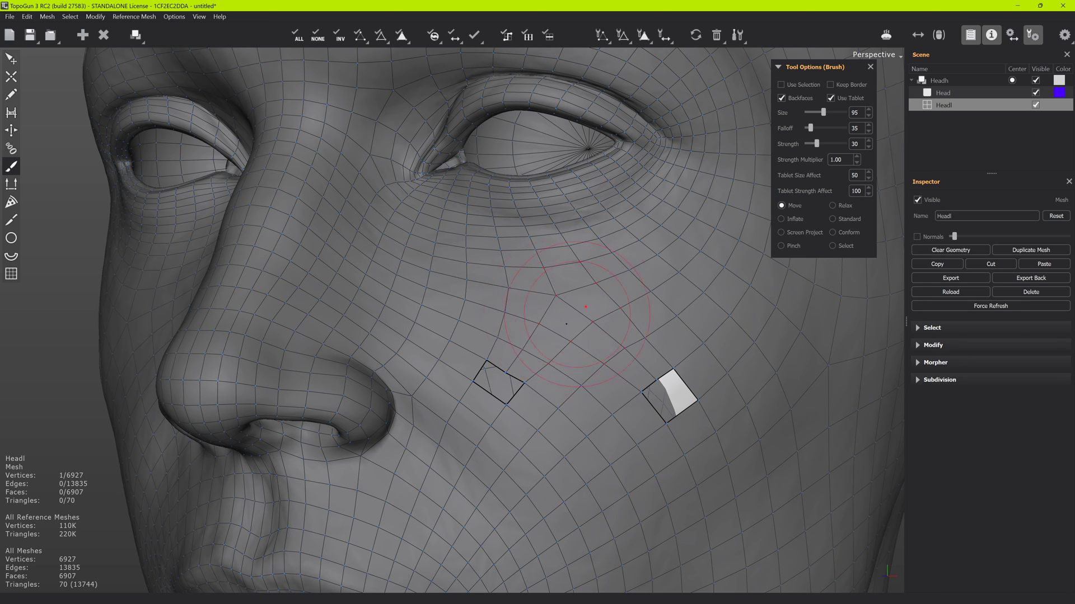
key(e)
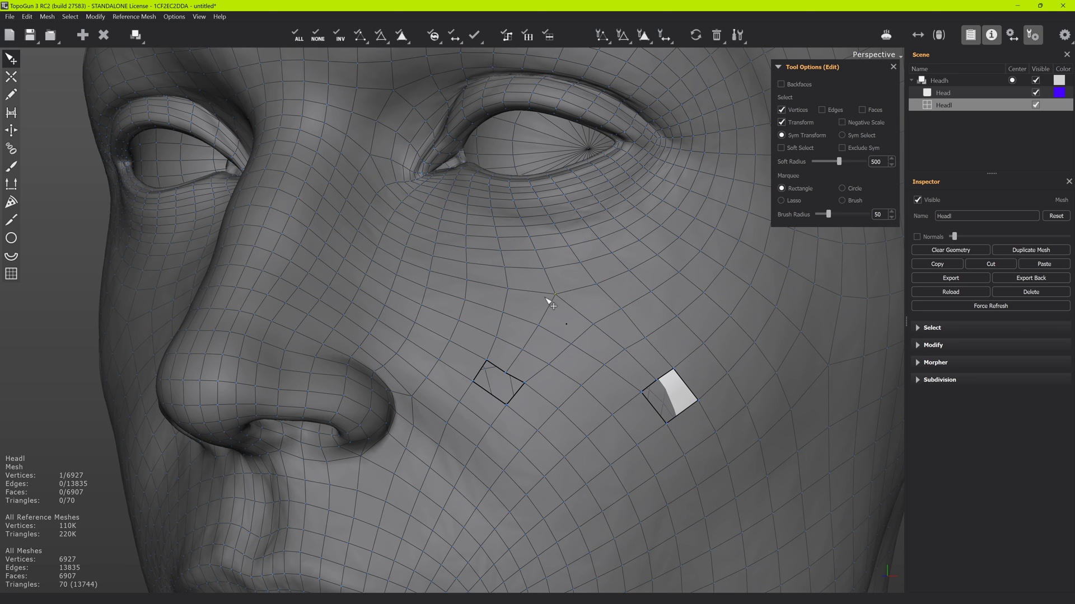
scroll(574, 351, down, 3)
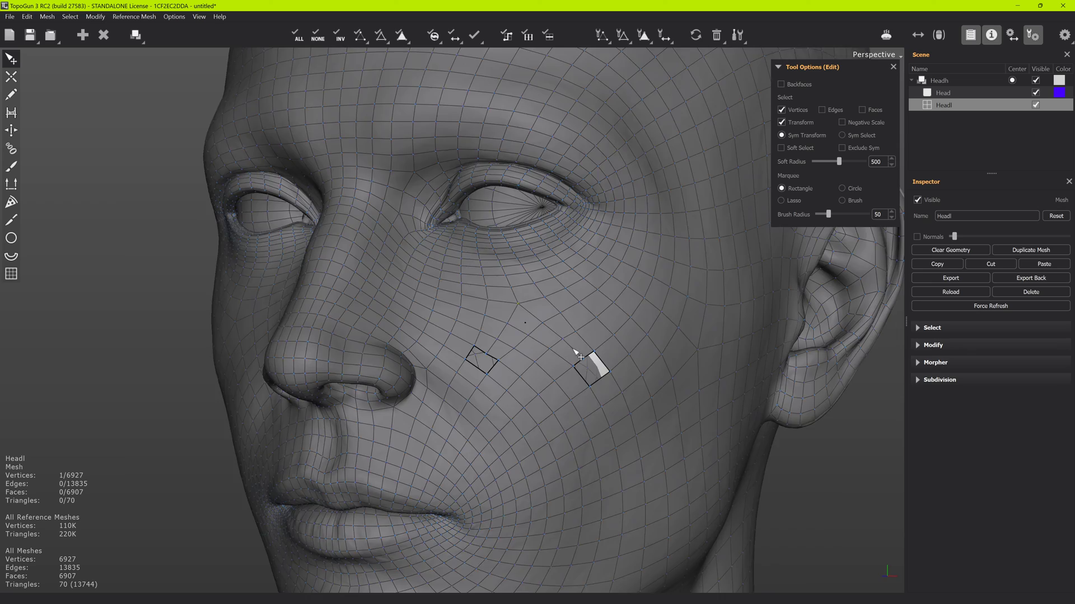
scroll(516, 317, down, 2)
scroll(552, 353, up, 5)
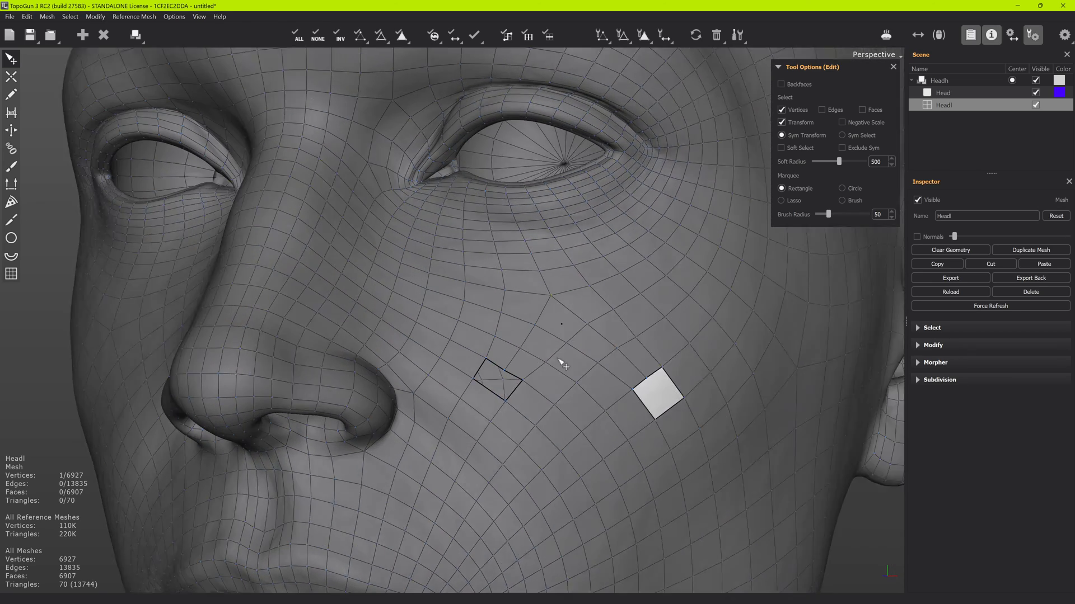
alt+drag(561, 365, 551, 318)
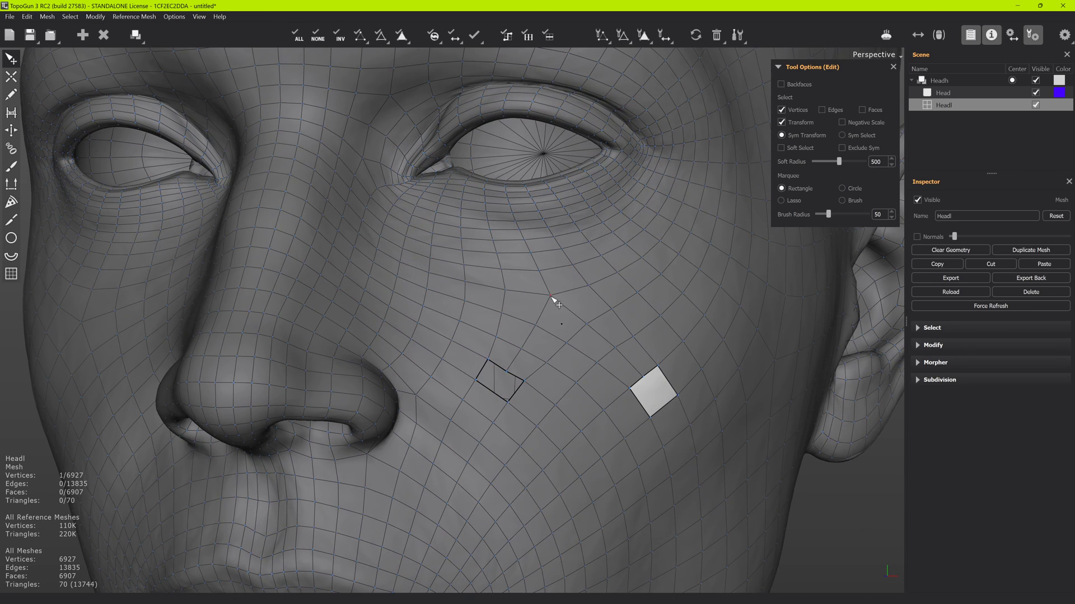